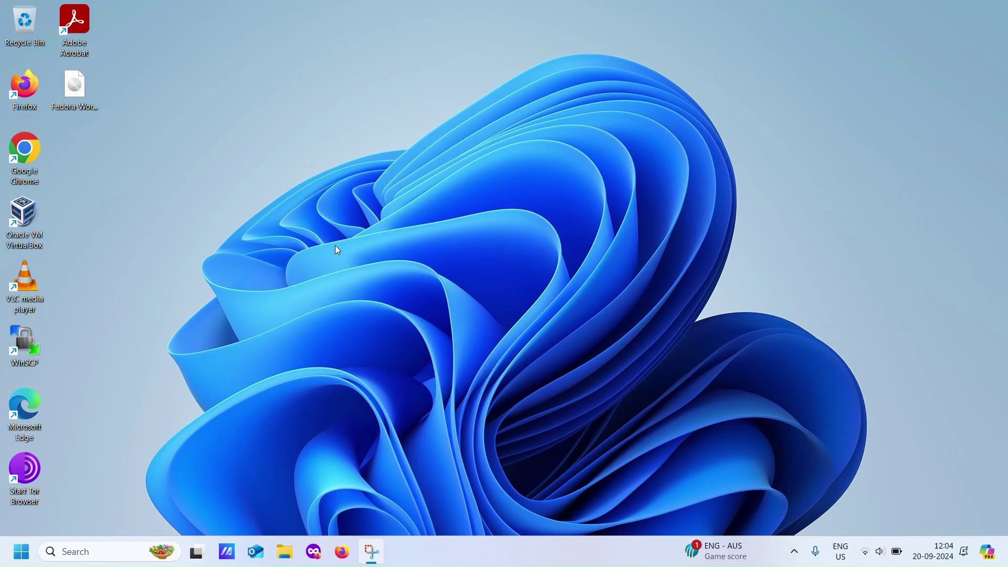
- Open Oracle VM VirtualBox and create a Linux Fedora (64-bit) virtual machine named "Fedora 41" with 2048 MB of memory
left_click(75, 89)
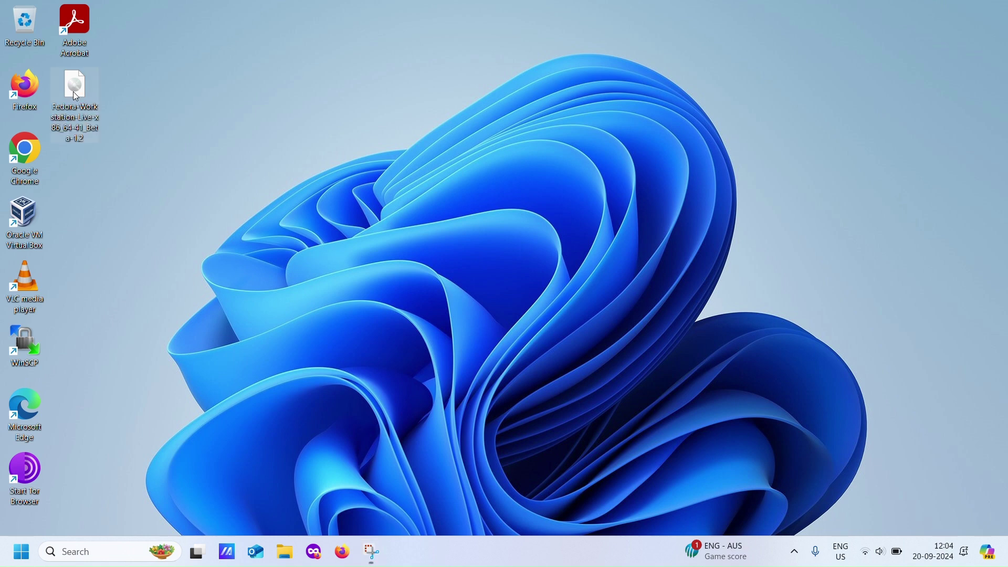
double_click(20, 218)
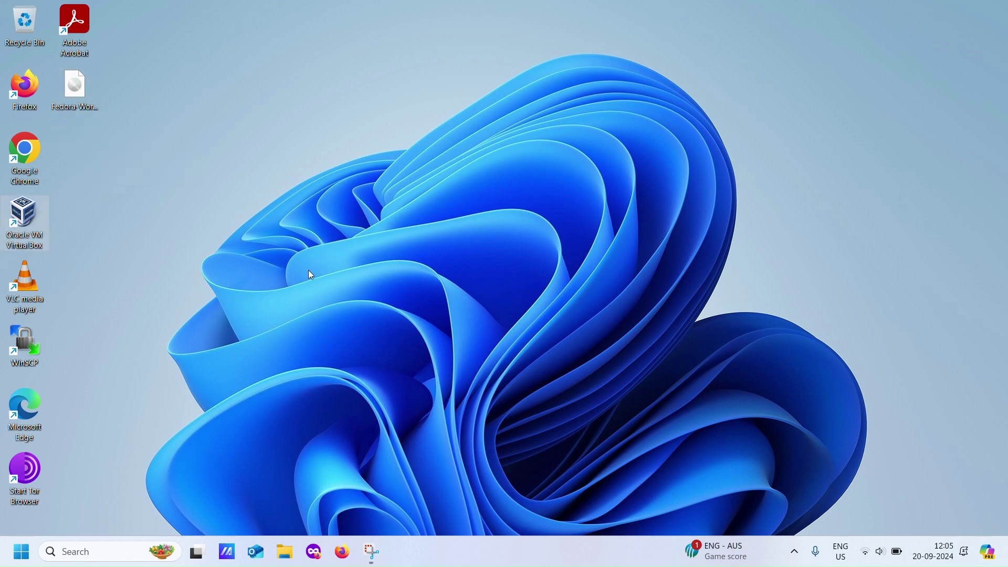
left_click(450, 50)
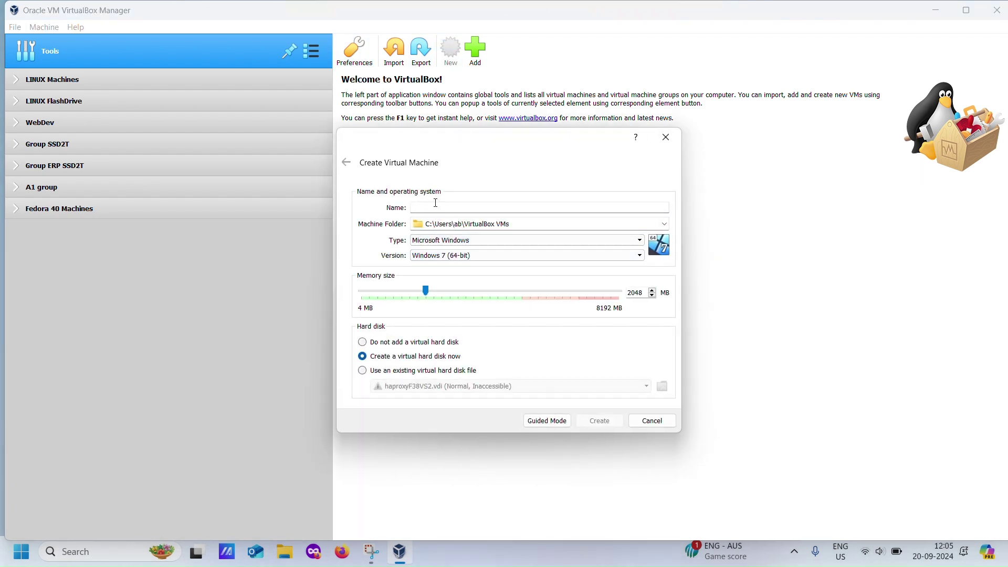
type("Fedora 41")
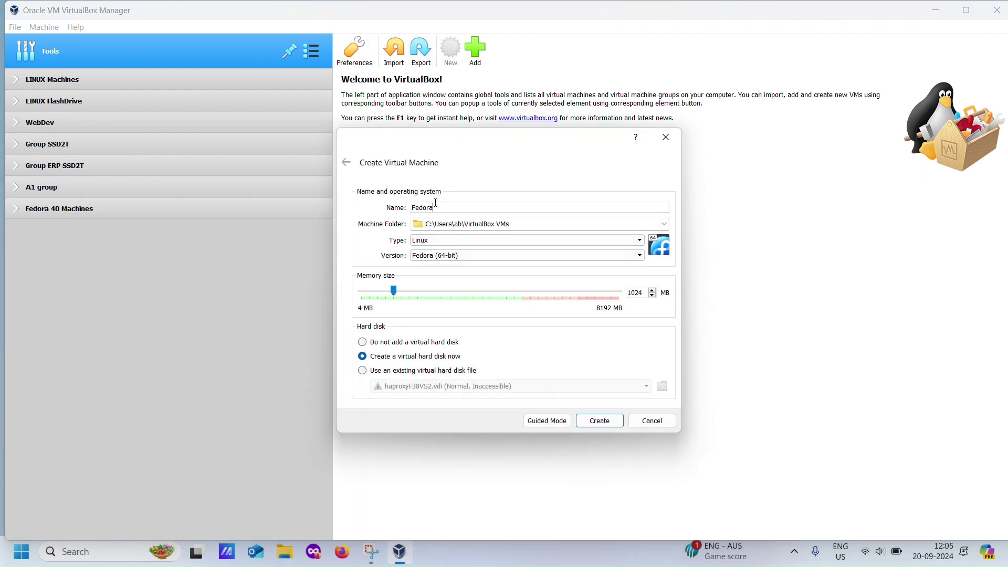
double_click(639, 292)
type("2048")
left_click(599, 421)
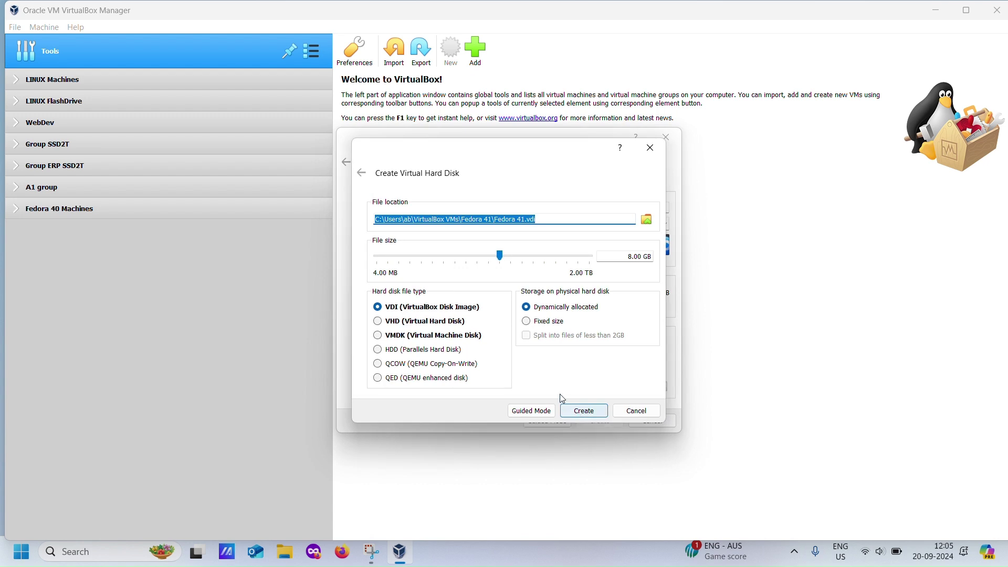
- Create a dynamically allocated 30 GB VDI virtual hard disk for the new machine
double_click(632, 261)
type("30")
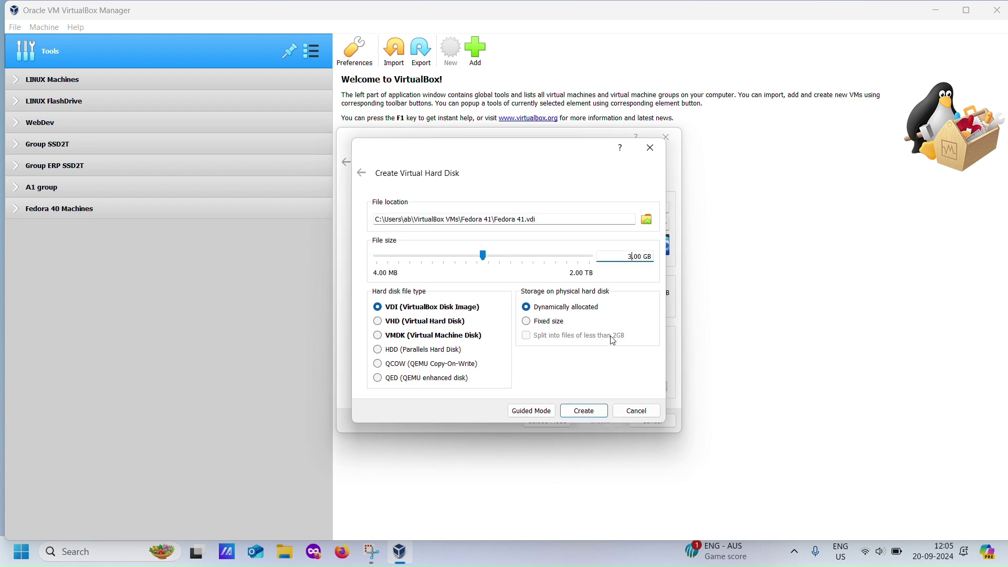
left_click(577, 415)
- Assign 2 processors to the Fedora 41 machine in its system settings
left_click(370, 52)
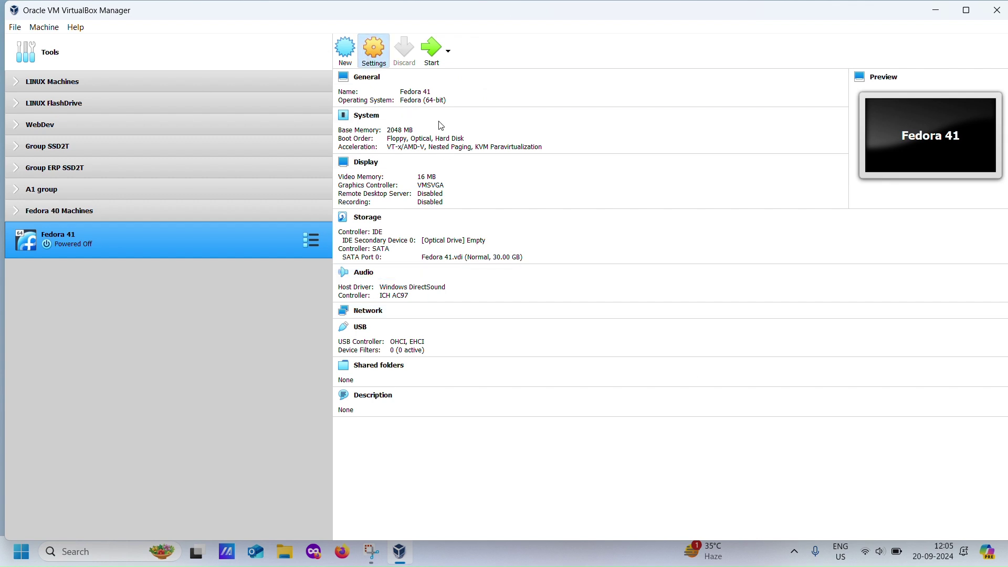
left_click(379, 176)
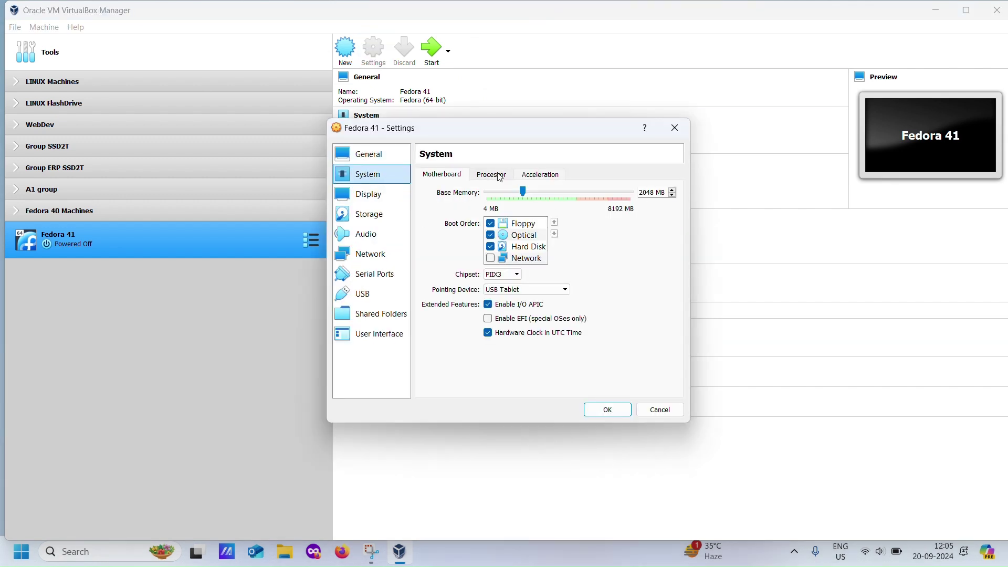
left_click(491, 174)
left_click(672, 191)
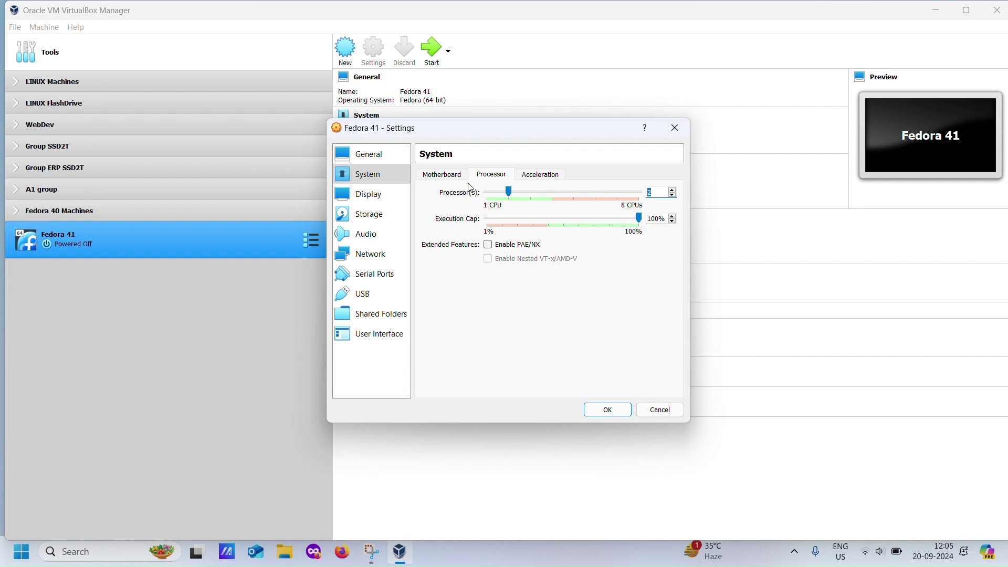
left_click(546, 176)
left_click(499, 177)
- Set the boot order to Optical, then Hard Disk, with Floppy disabled, and change the chipset to ICH9
left_click(456, 176)
left_click(515, 223)
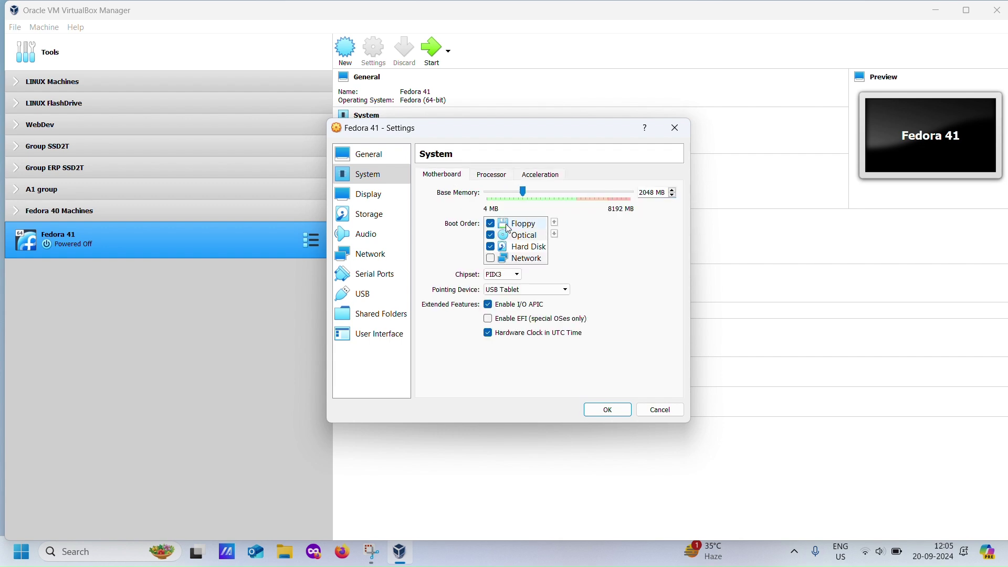
left_click(554, 234)
left_click(555, 235)
left_click(490, 247)
left_click(502, 274)
left_click(496, 282)
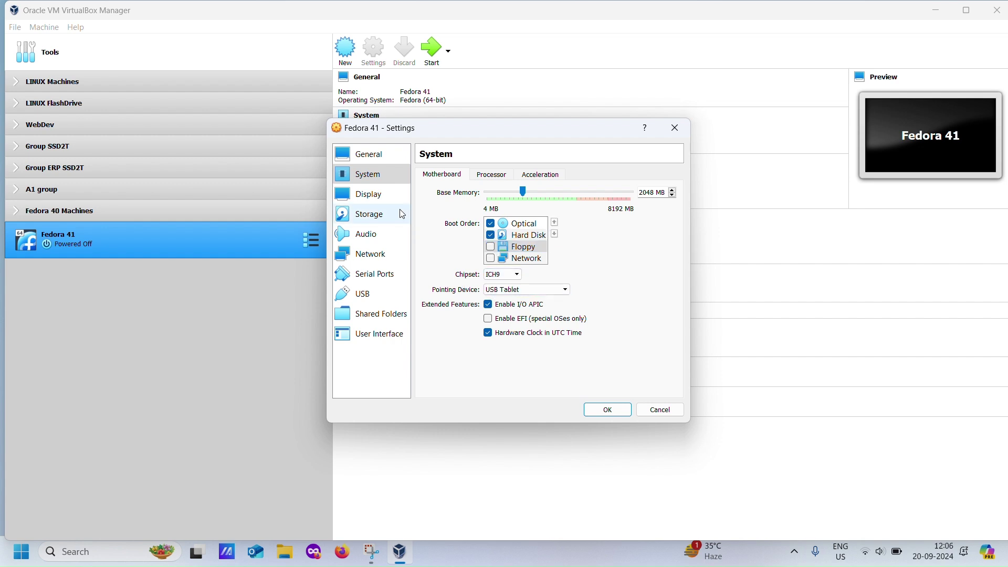
- Set the machine's video memory to 128 MB
left_click(362, 195)
key("Tab")
key("Tab")
key("Tab")
type("128")
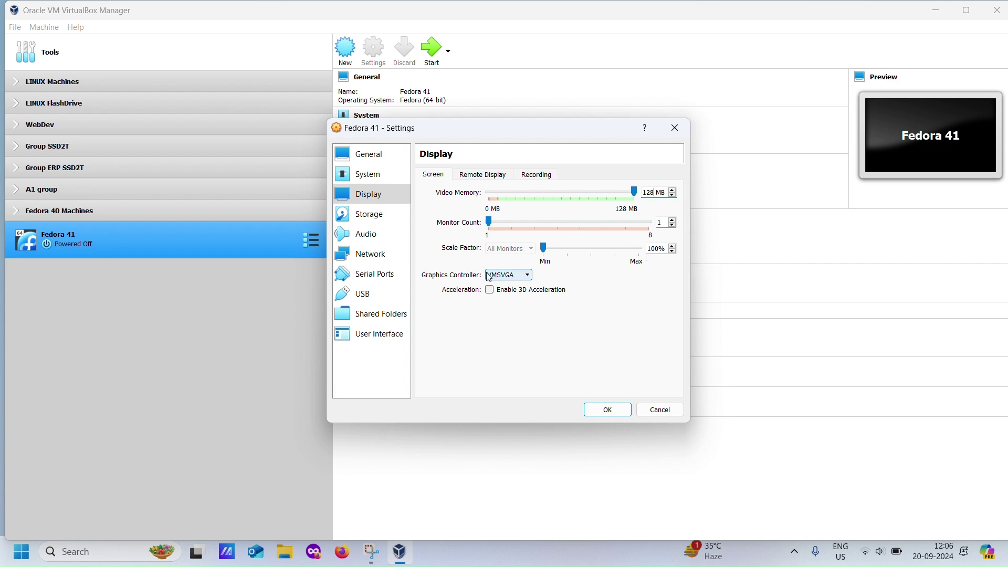
- Insert Fedora-Workstation-Live-x86_64-41_Beta-1.2.iso into the empty optical drive and save the machine's settings
left_click(379, 219)
left_click(462, 203)
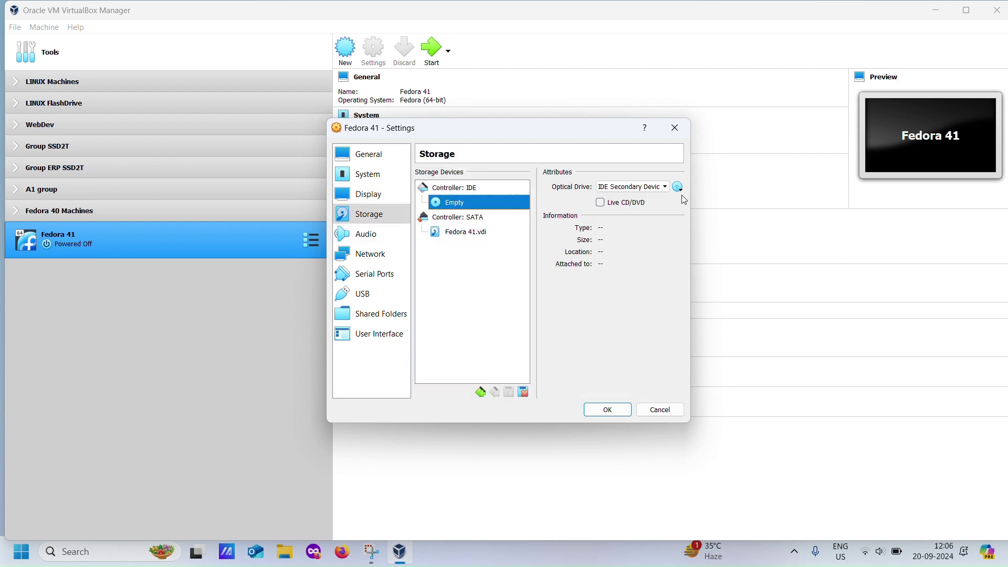
left_click(678, 187)
left_click(703, 234)
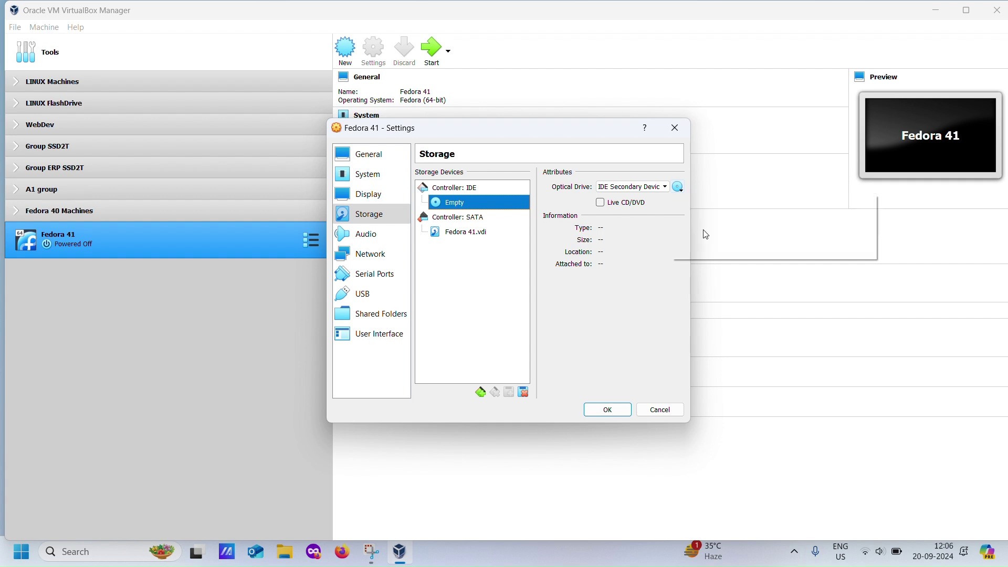
left_click(383, 240)
left_click(372, 254)
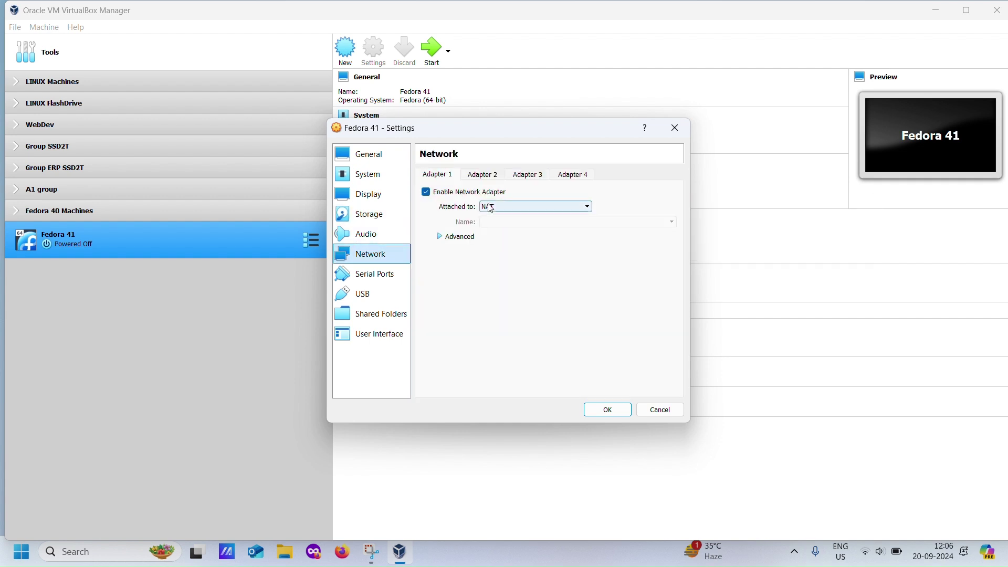
left_click(597, 404)
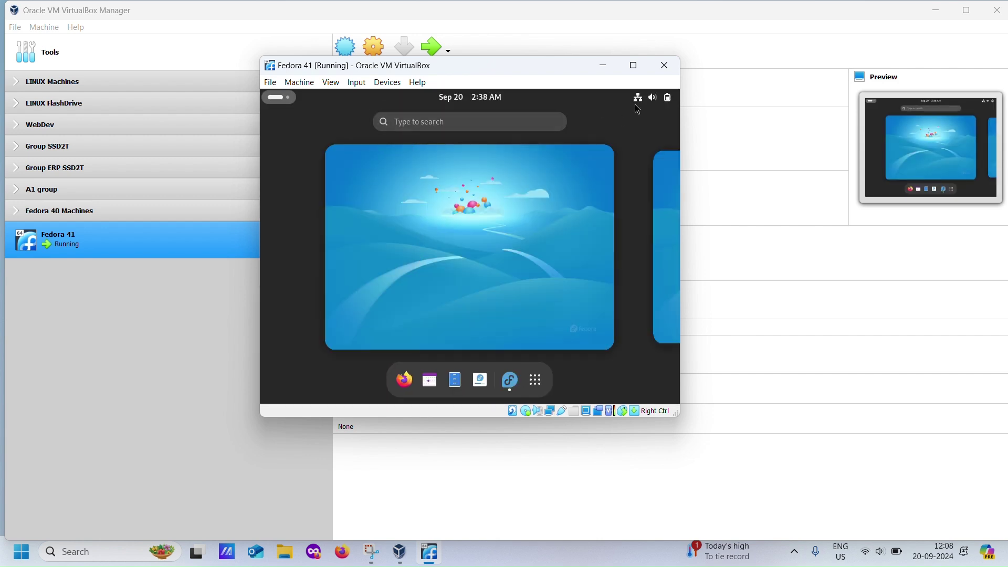
- Maximize the running live session and launch the Fedora installer in English (United States), proceeding to the installation summary
left_click(633, 66)
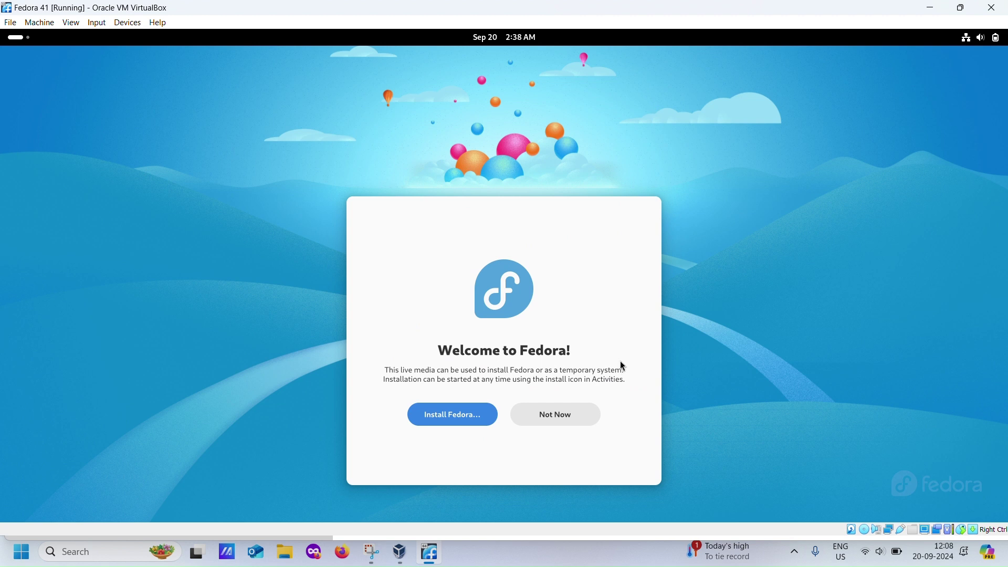
left_click(467, 417)
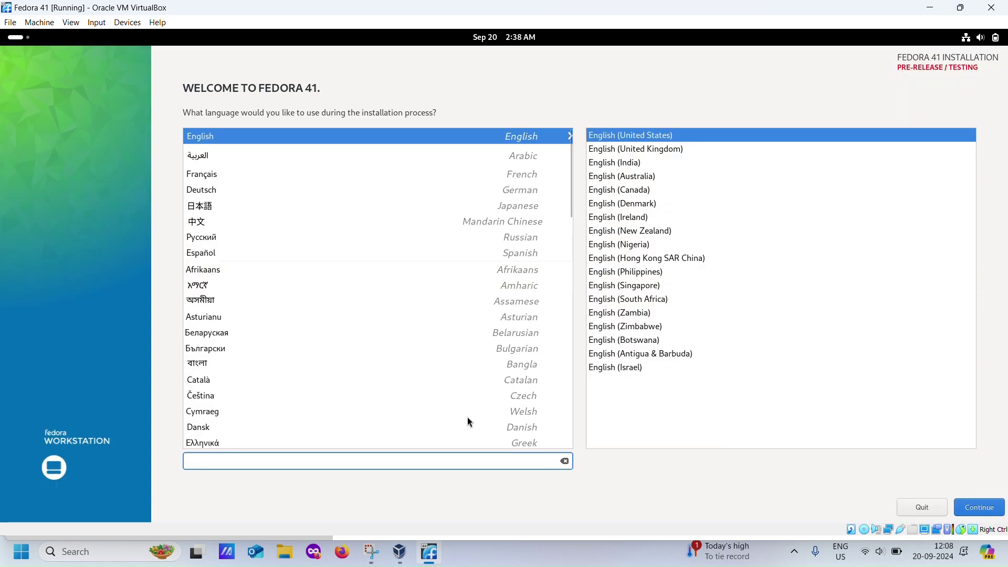
left_click(963, 507)
left_click(583, 391)
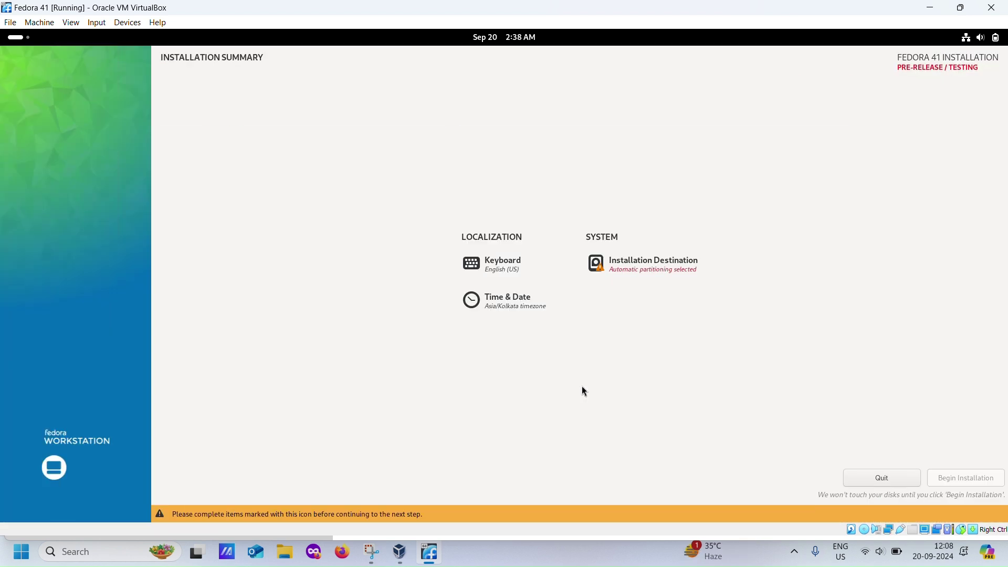
- Confirm the installation destination with automatic partitioning and begin the Fedora 41 installation
left_click(657, 272)
left_click(29, 72)
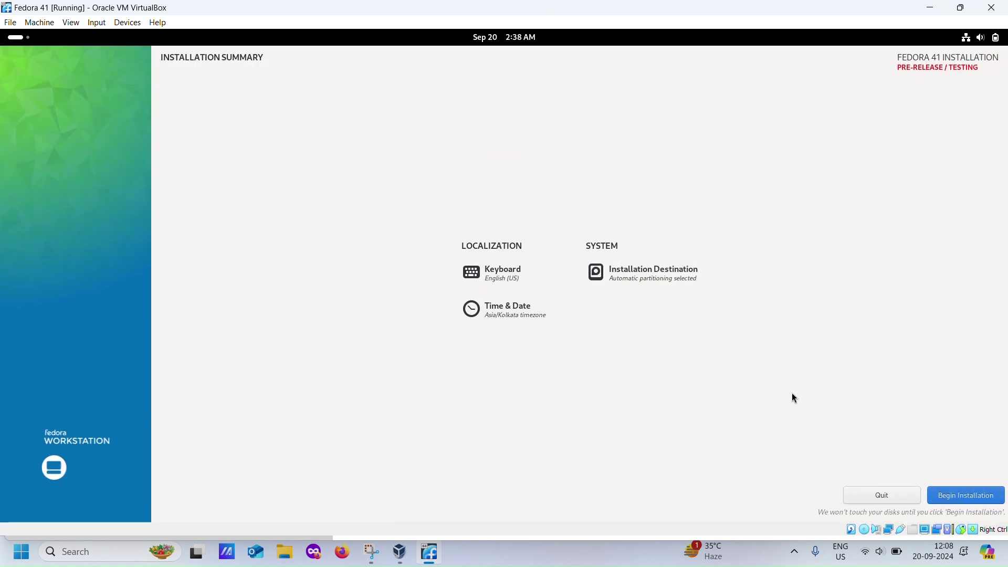
left_click(941, 495)
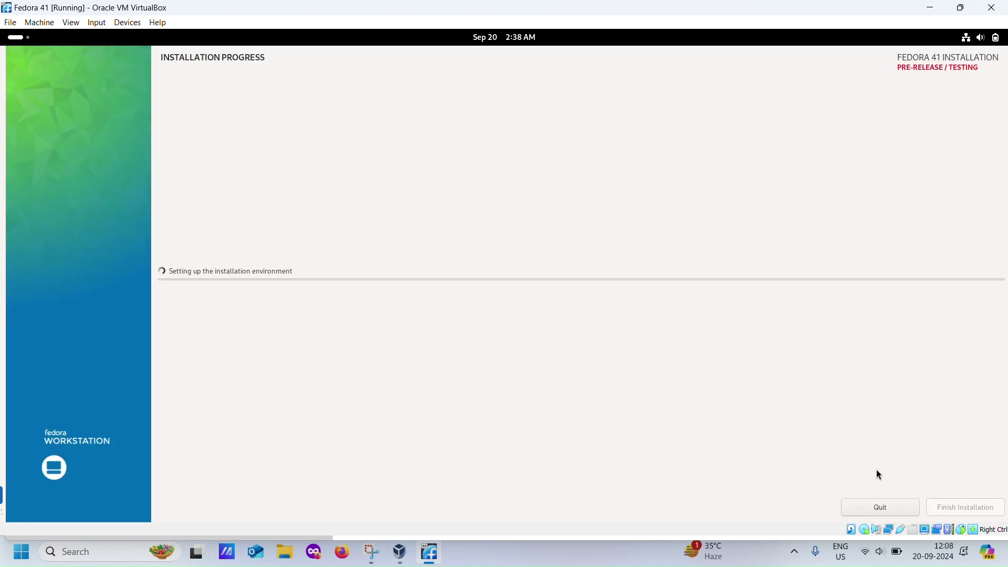
left_click(437, 21)
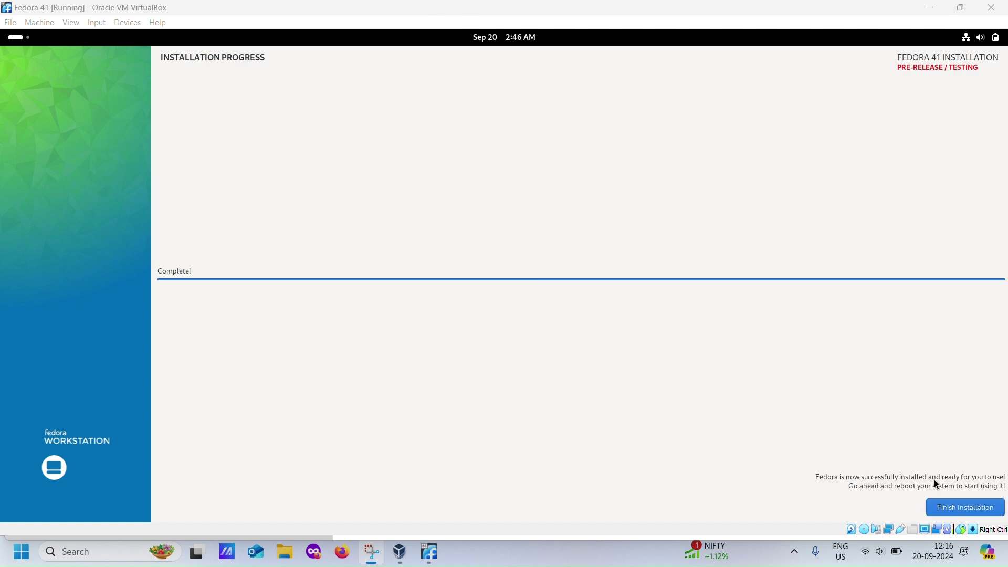
- Finish the completed installation and power off the live Fedora session
left_click(953, 508)
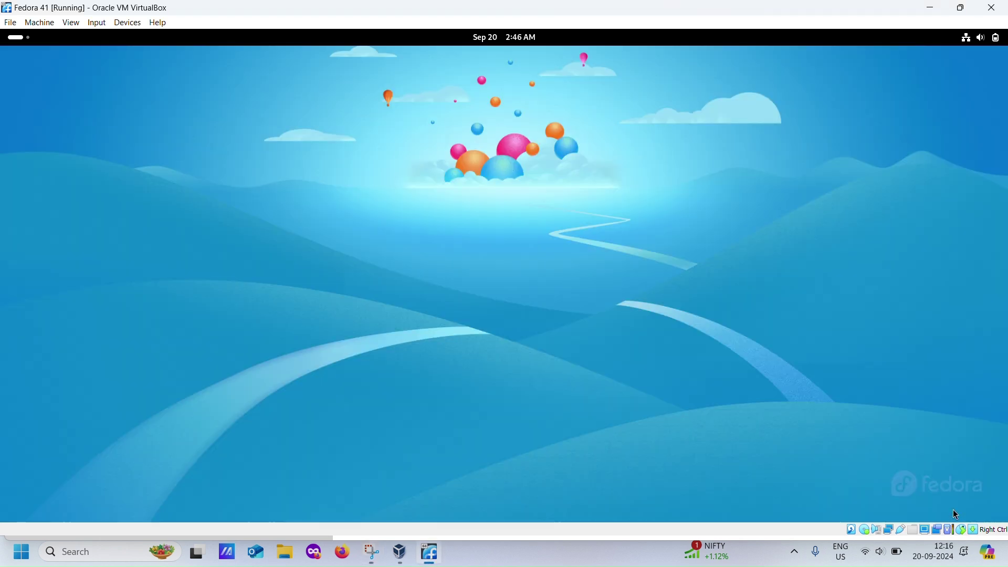
left_click(997, 39)
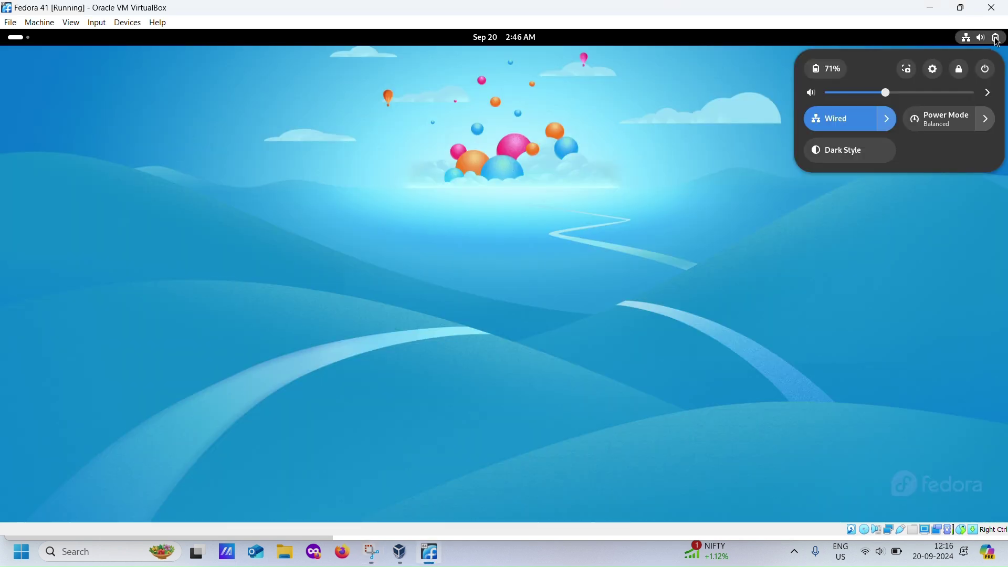
left_click(985, 69)
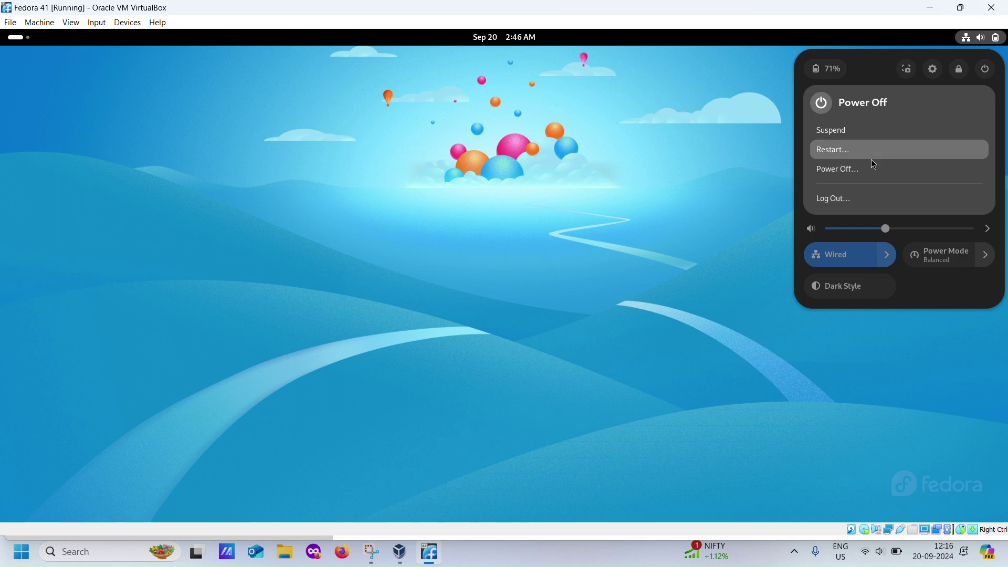
left_click(864, 172)
left_click(590, 301)
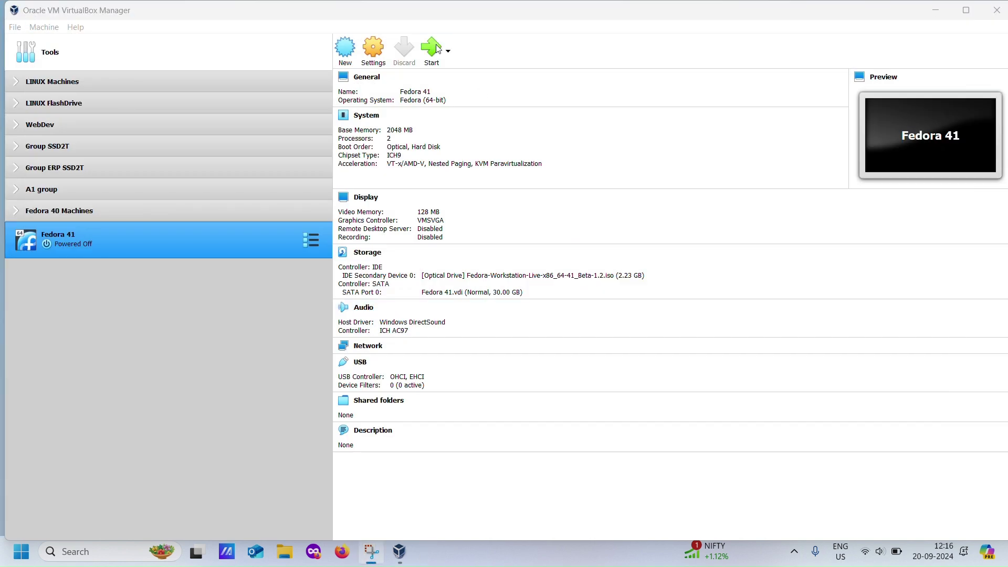
- Remove the Fedora Workstation ISO from the Fedora 41 machine's virtual optical drive and save the settings
left_click(374, 48)
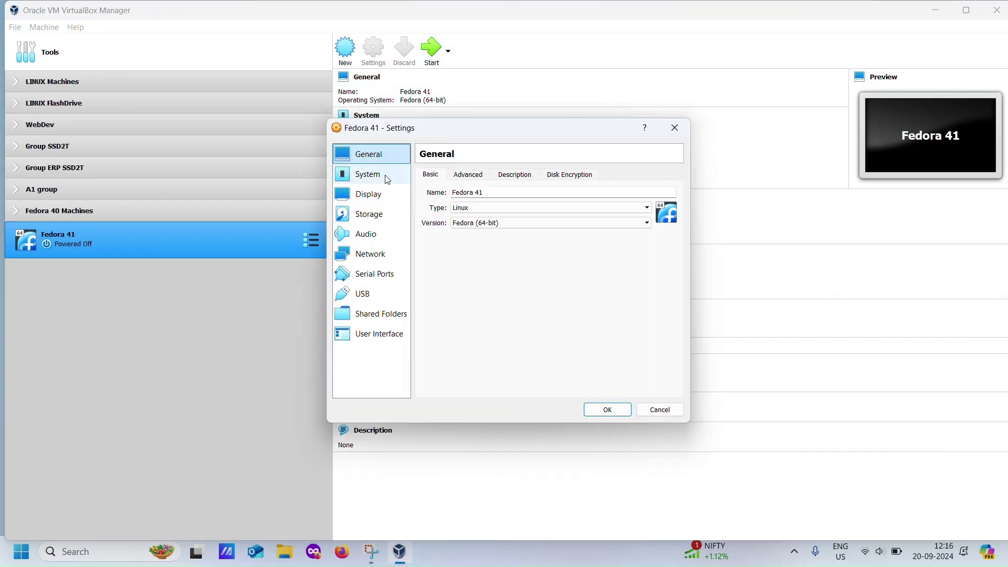
left_click(387, 176)
left_click(379, 214)
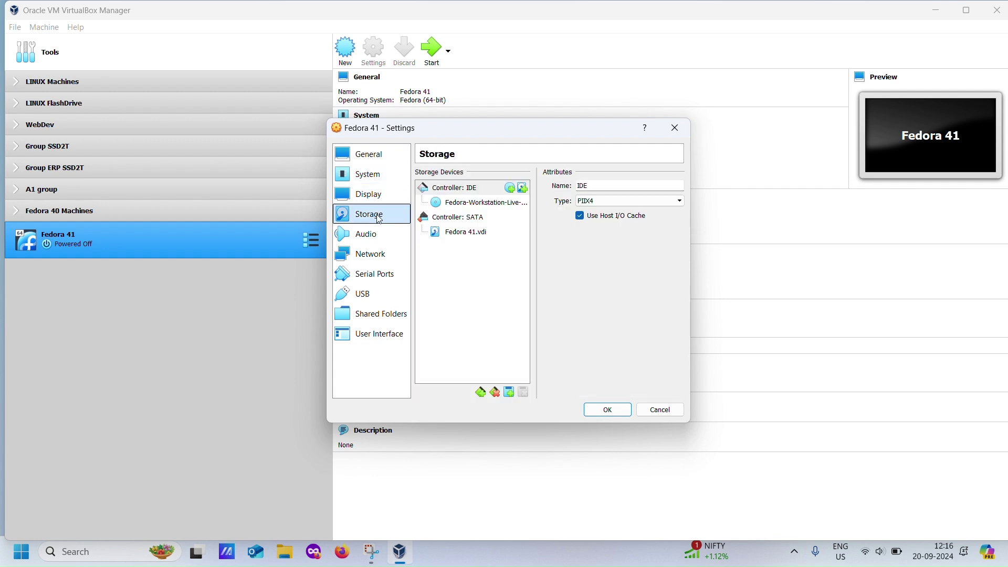
left_click(478, 203)
left_click(677, 188)
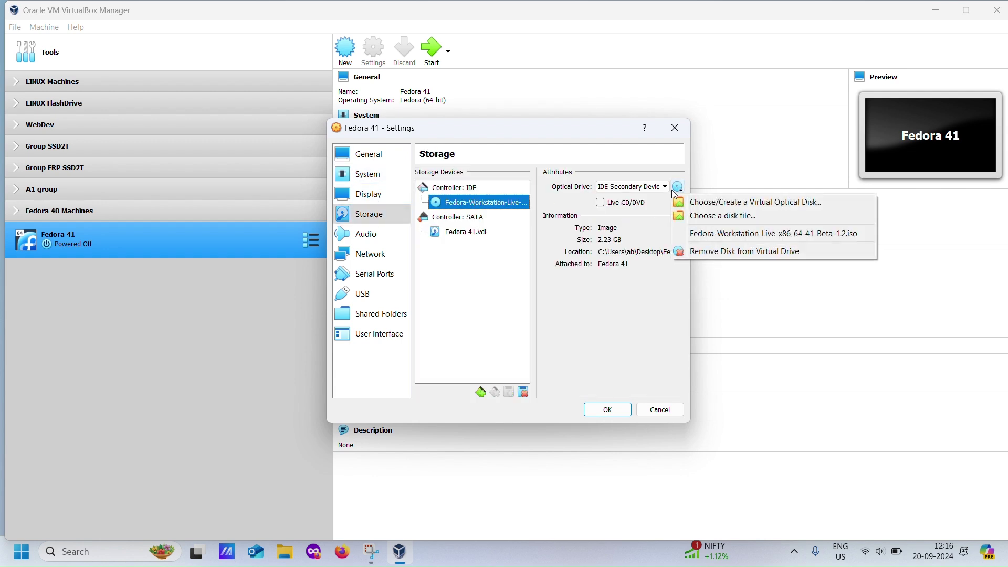
left_click(683, 250)
left_click(607, 410)
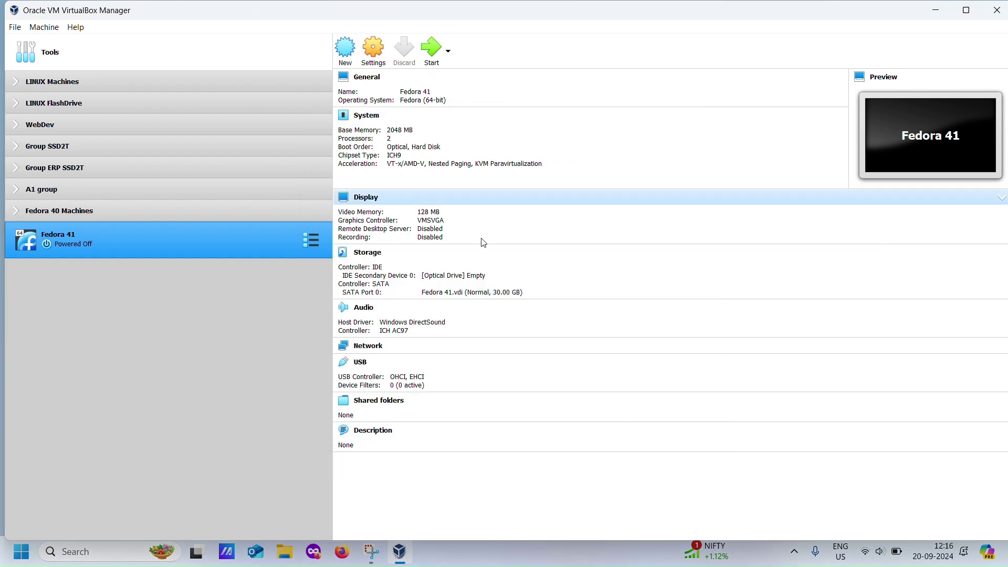
- Boot the installed Fedora 41 machine and go through its initial setup, keeping the default privacy options and submitting the account password
left_click(430, 56)
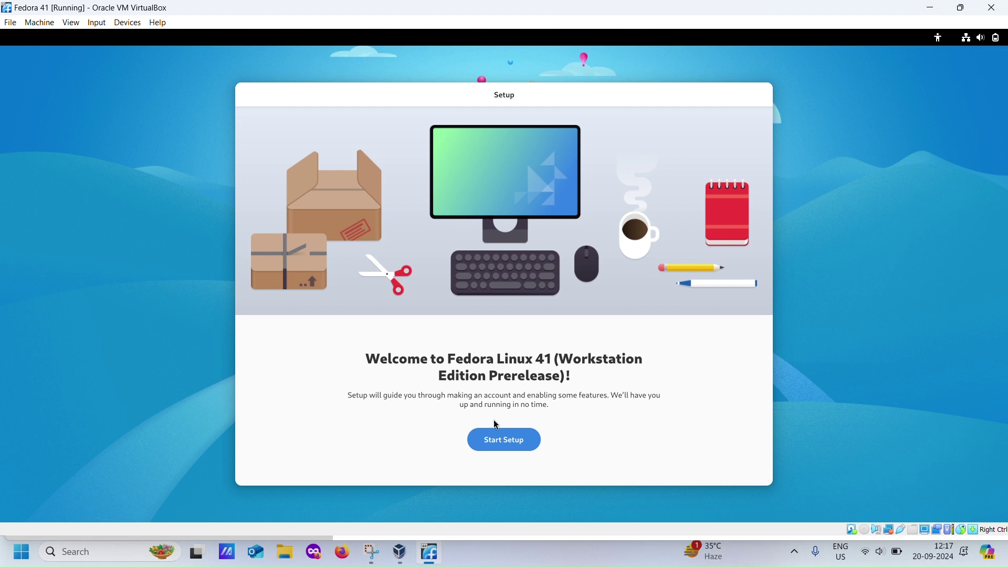
left_click(503, 441)
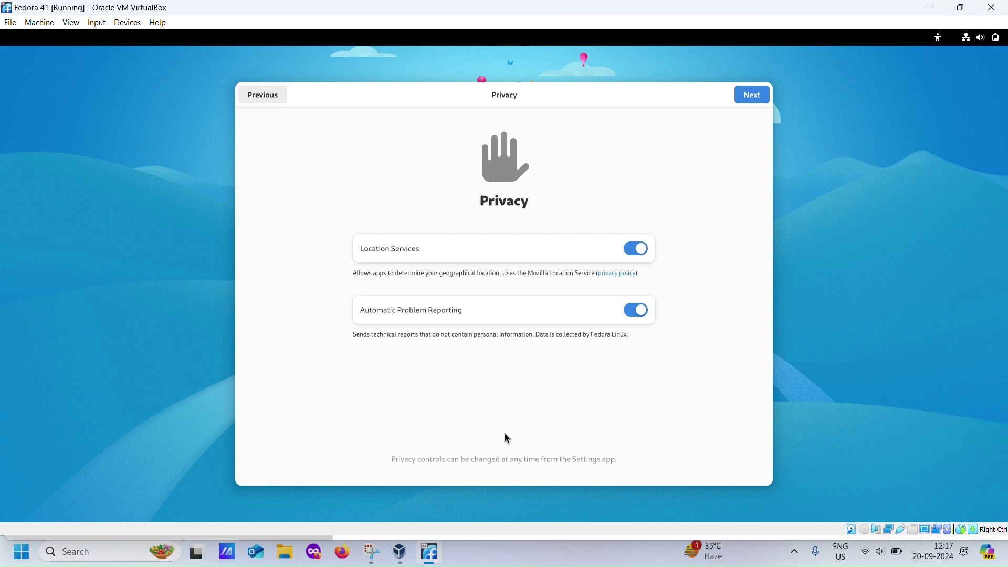
left_click(757, 95)
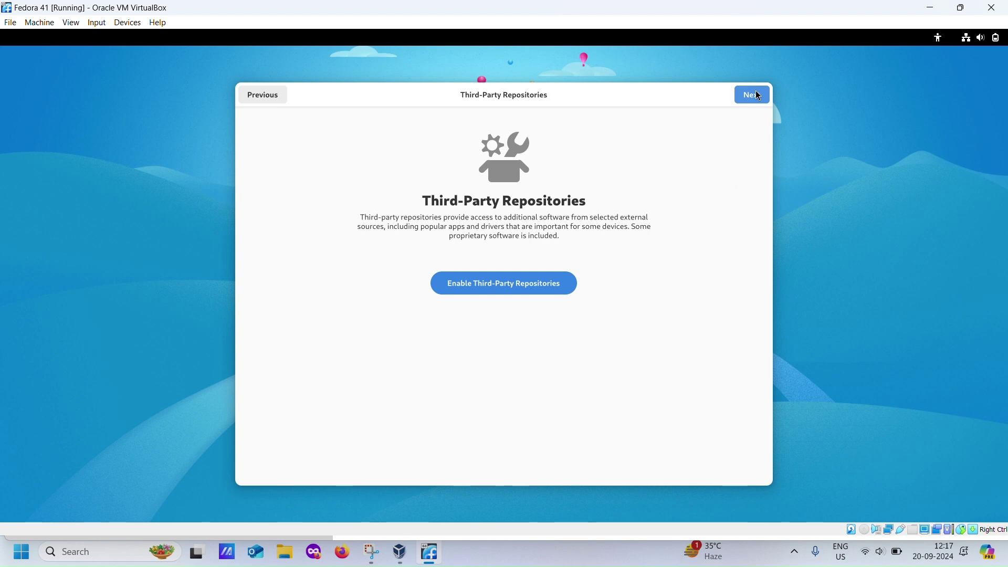
left_click(756, 95)
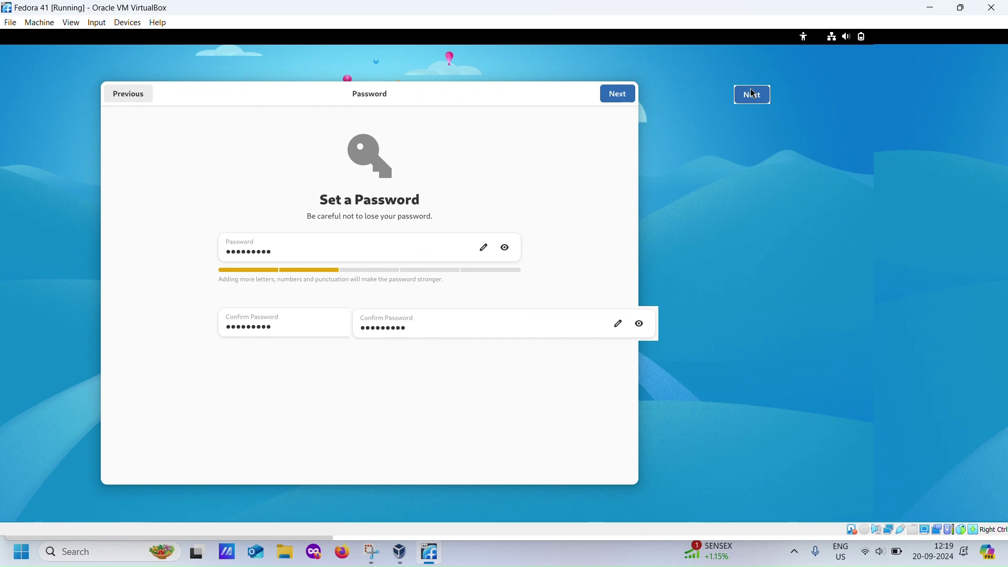
left_click(754, 95)
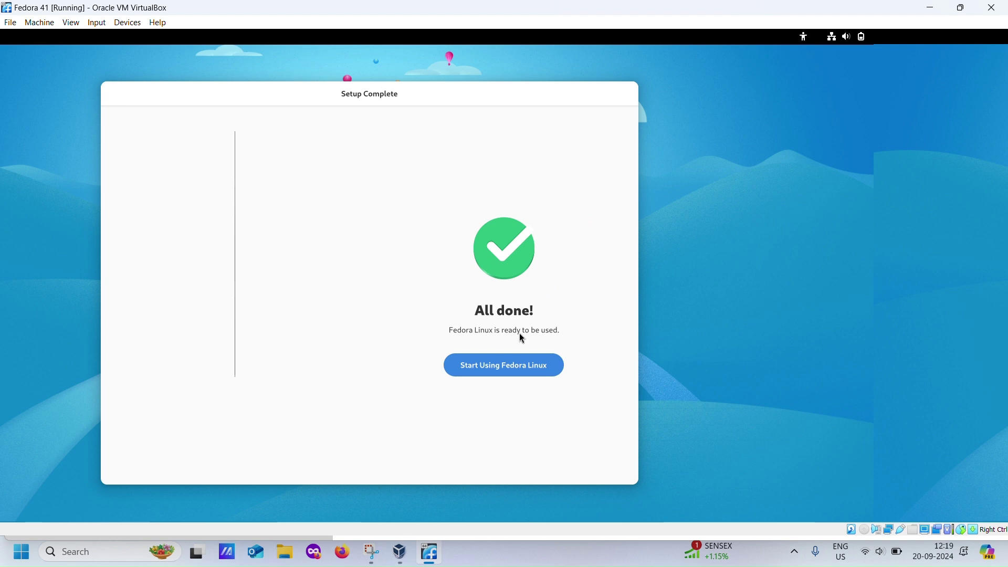
- Finish the initial setup, start using Fedora Linux and skip the welcome tour
left_click(504, 365)
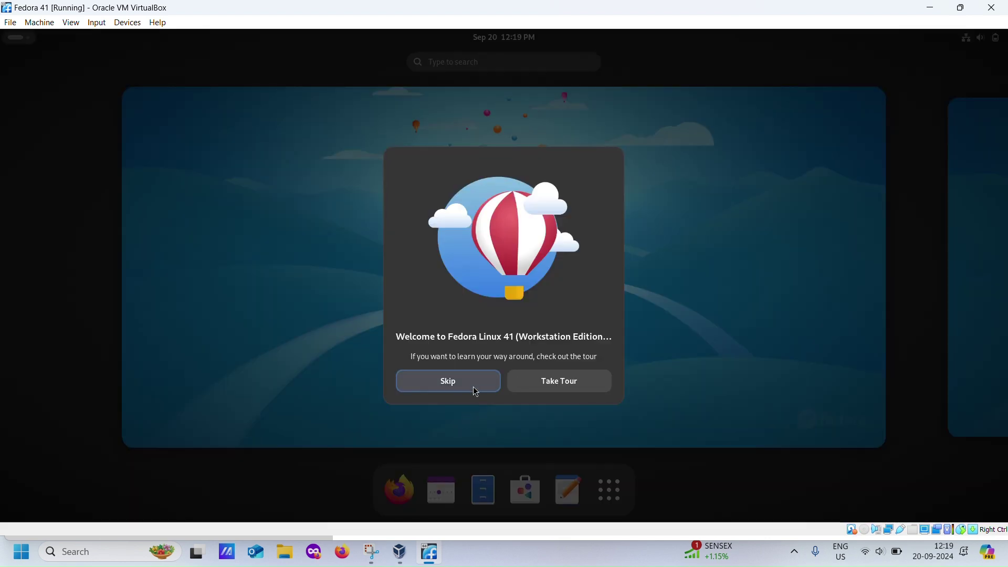
left_click(473, 387)
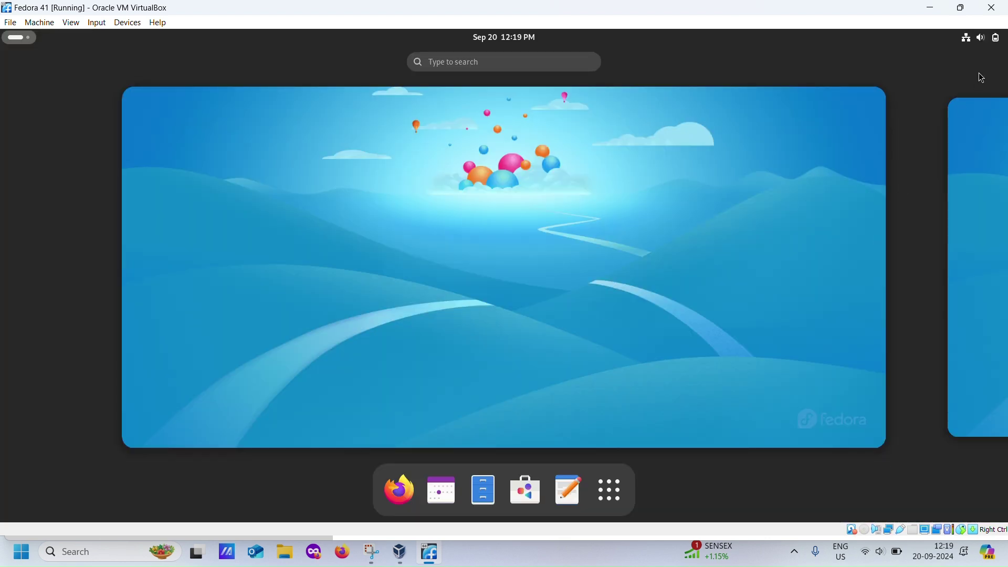
- Log out of the current Fedora desktop session and confirm the logout
left_click(987, 38)
left_click(987, 69)
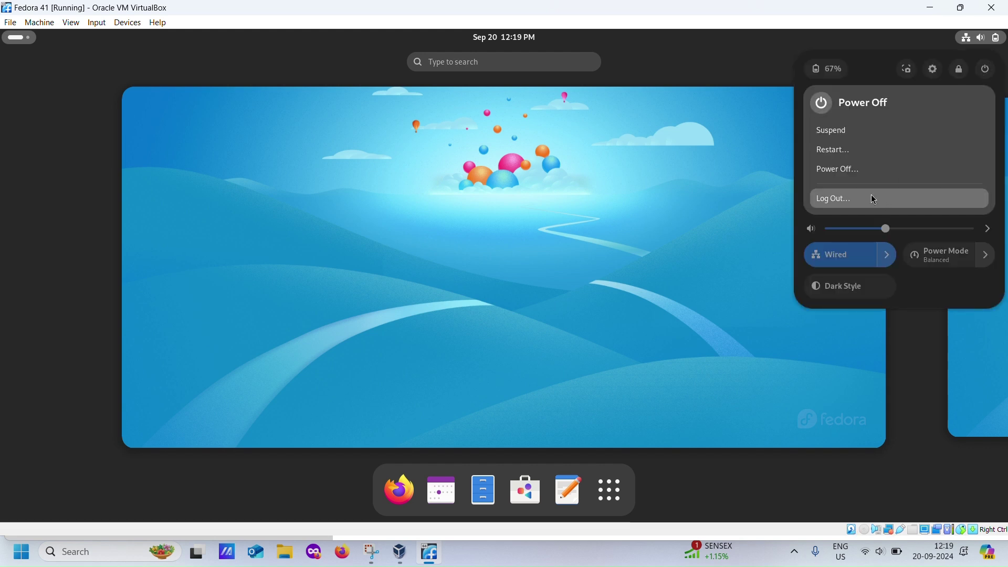
left_click(853, 202)
left_click(592, 307)
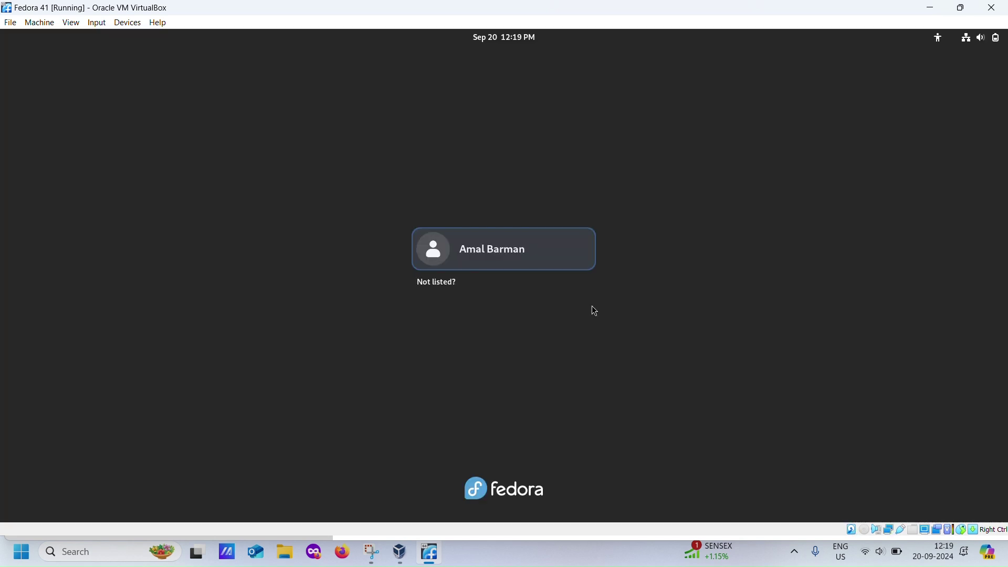
- Log back in to the listed user account with the account password, entering it again if the login screen returns
left_click(566, 245)
type("*********")
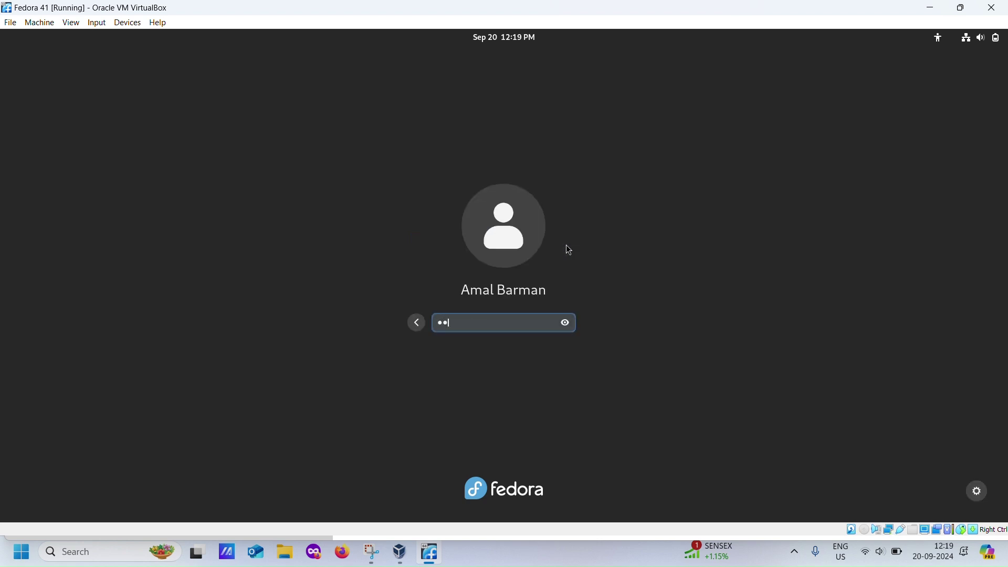
key("Return")
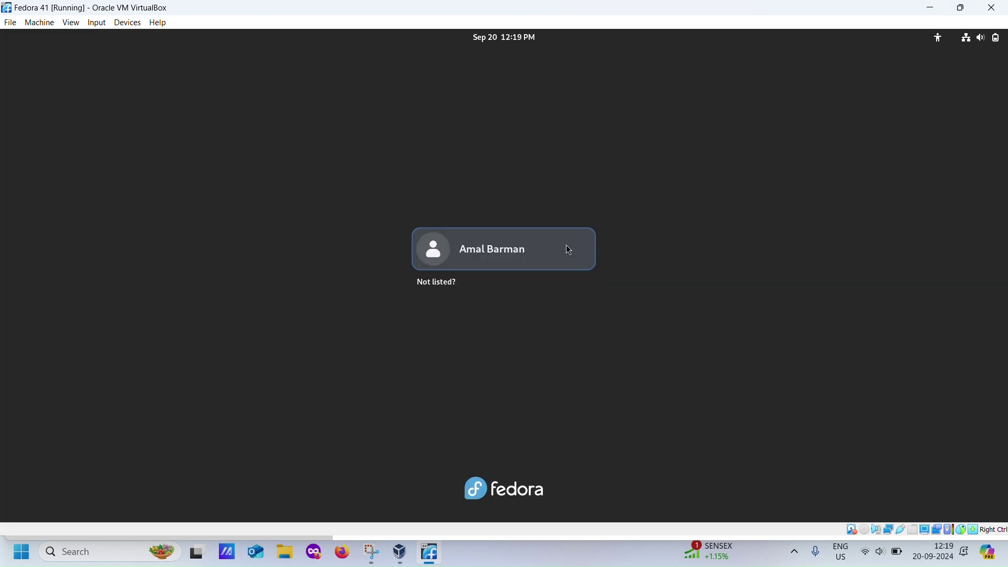
left_click(569, 251)
type("*********")
key("Return")
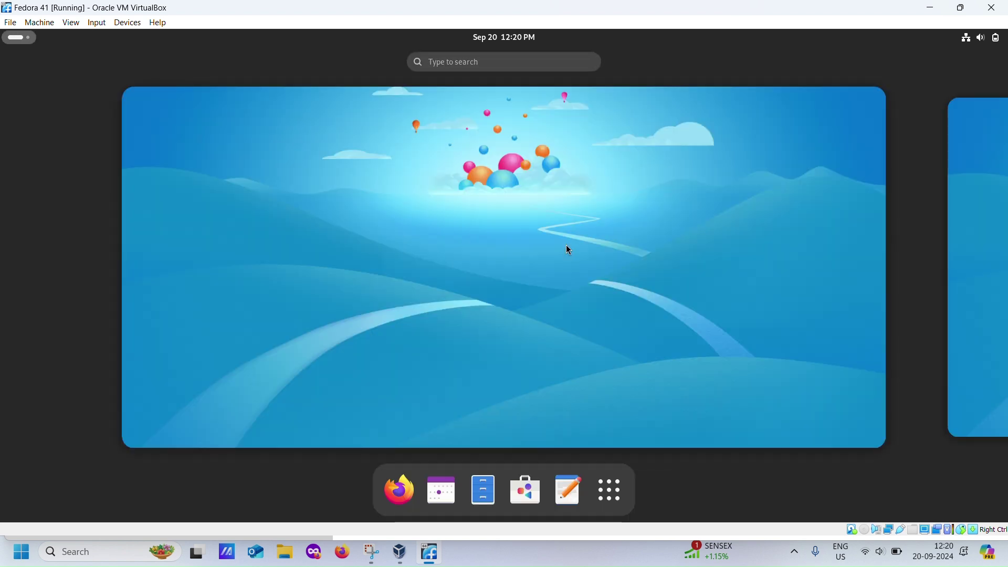
- Open Terminal from the application list and enlarge its text to 173%
left_click(609, 495)
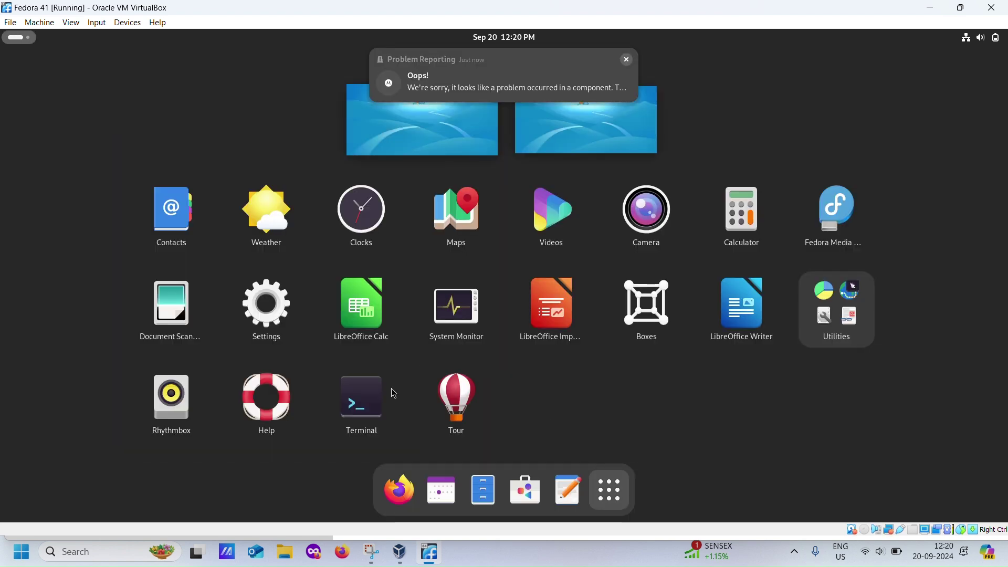
left_click(354, 402)
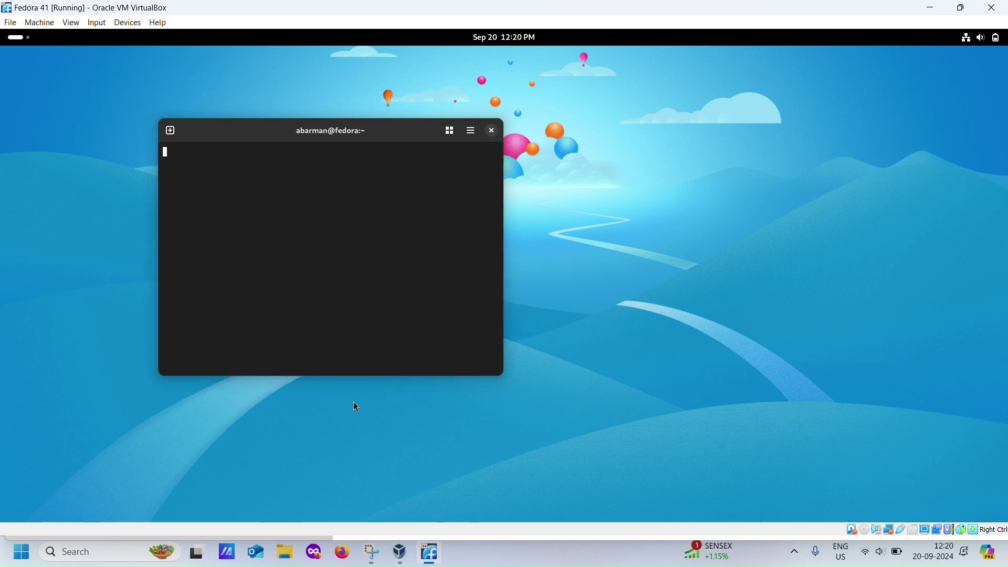
left_click(473, 136)
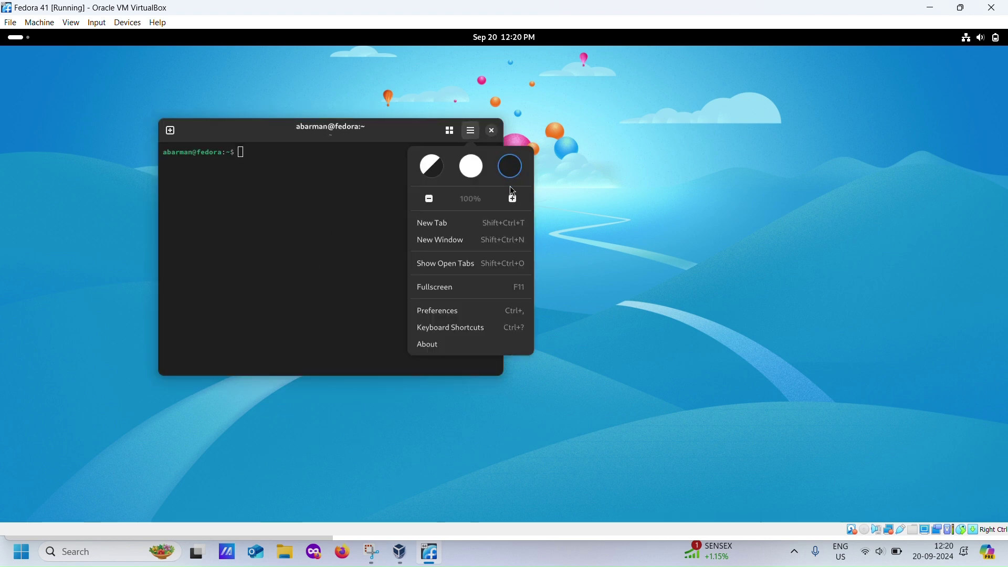
left_click(512, 200)
left_click(513, 199)
left_click(514, 200)
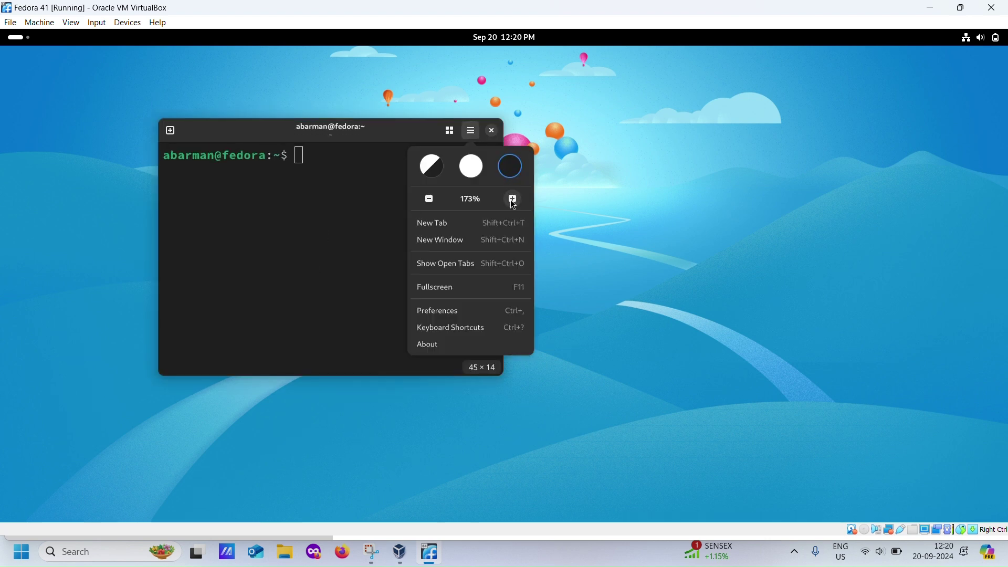
left_click(324, 285)
- Update all packages with "sudo dnf update -y", authorize it with the account password and maximize the terminal window
type("sud")
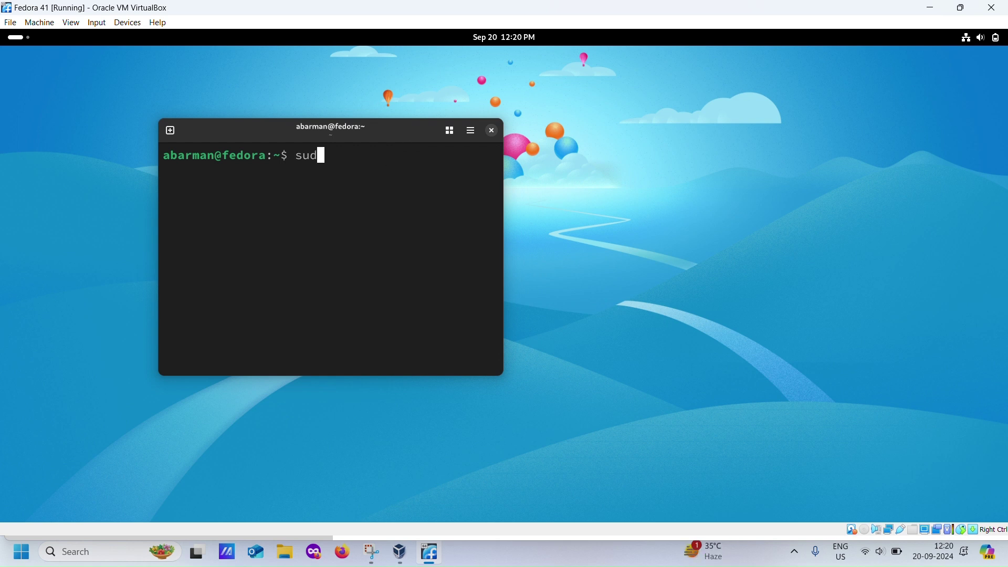
type("o dnf update -y")
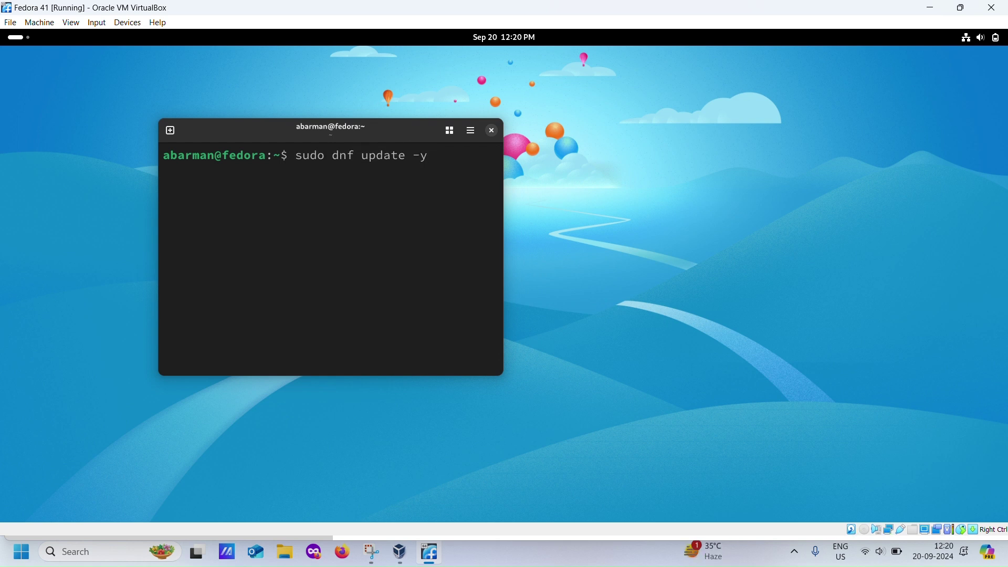
key("Return")
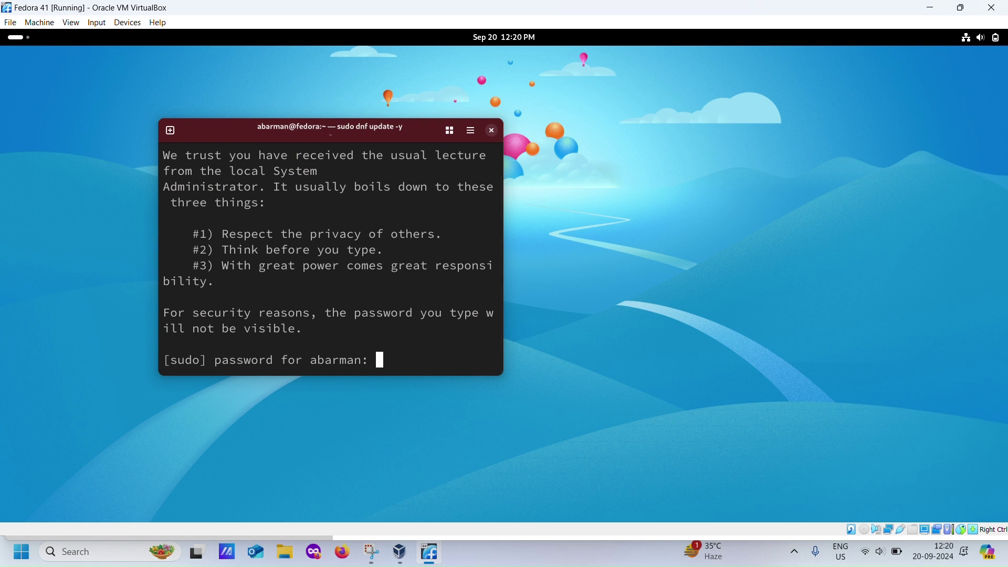
key("Return")
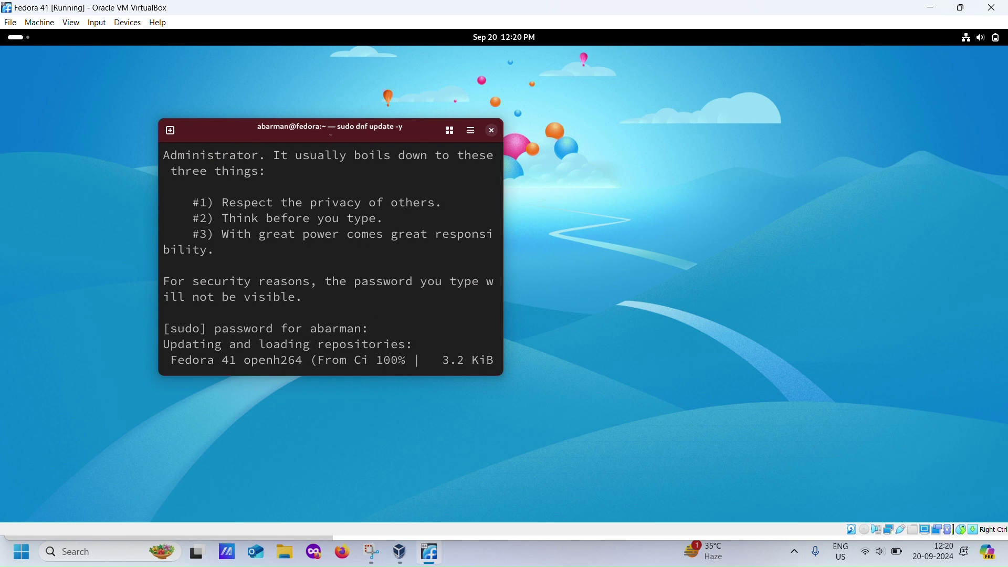
double_click(320, 125)
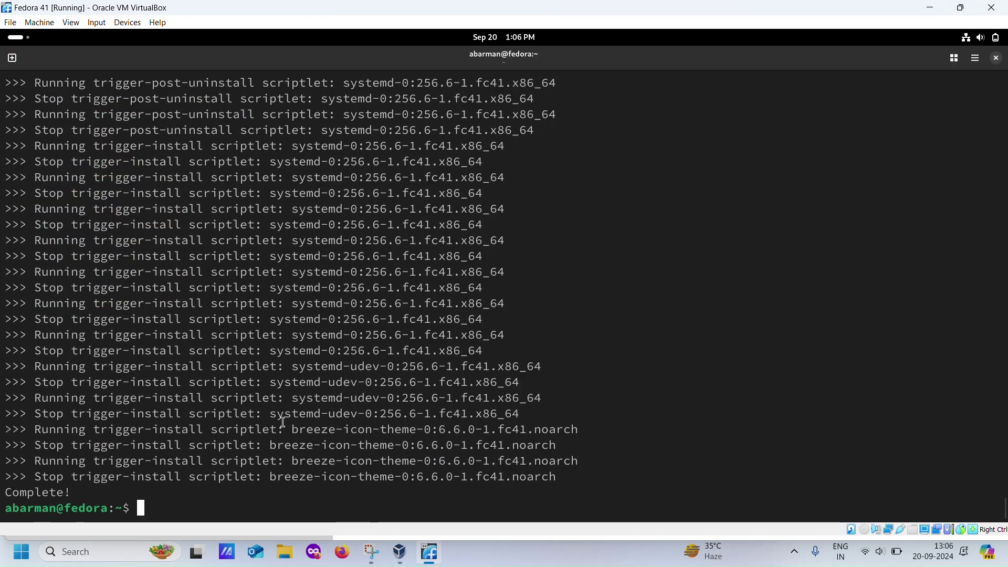
- Shut down the updated Fedora 41 machine from the terminal with the poweroff command
type("powerof")
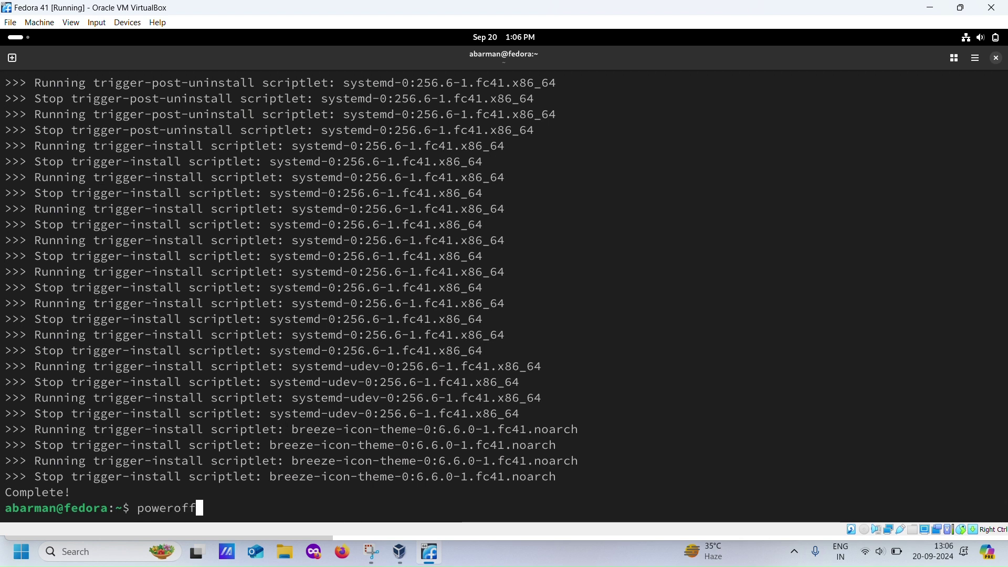
key("ctrl+u")
type("poweroff")
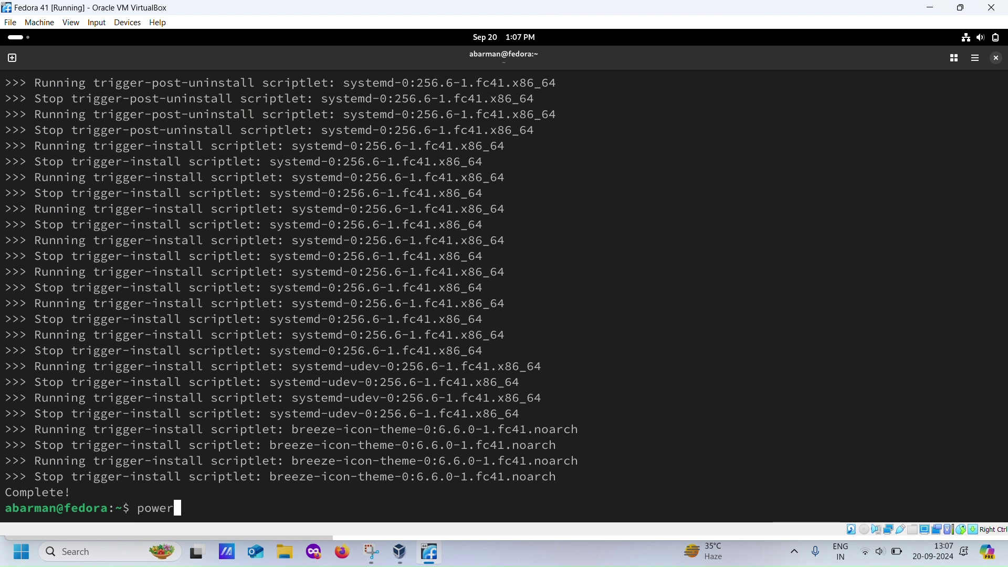
key("Return")
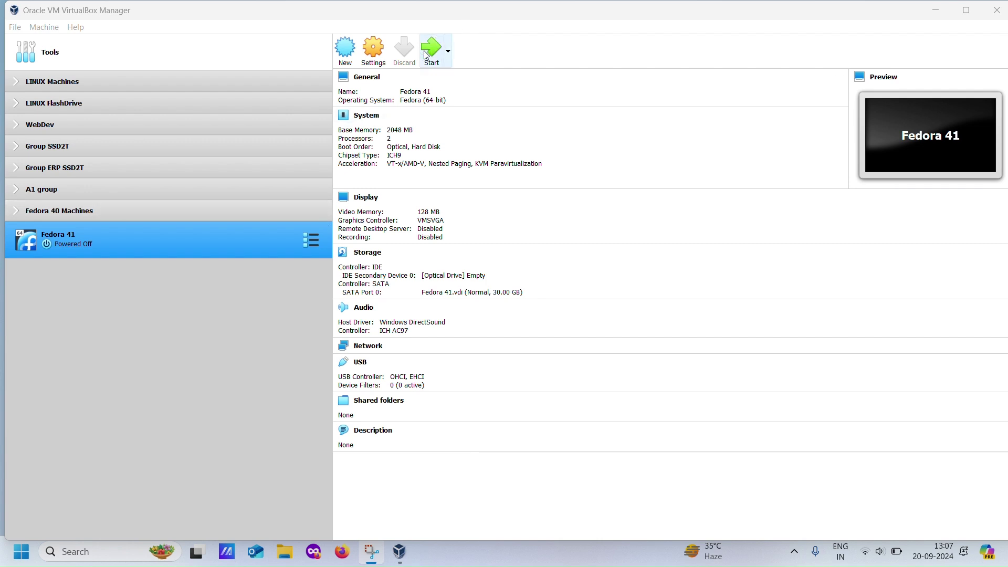
- Start the Fedora 41 machine again from VirtualBox Manager and log in with the account password
left_click(483, 95)
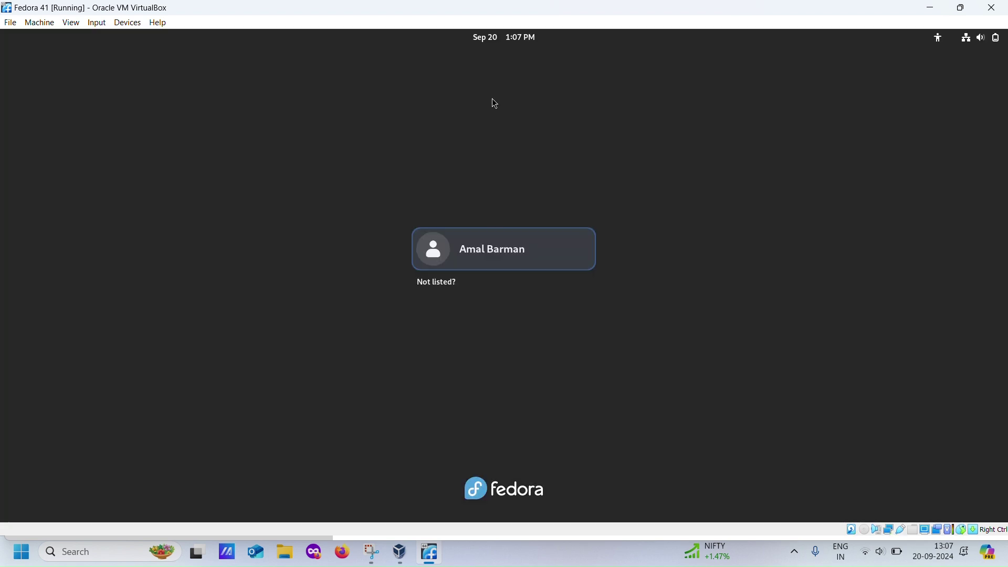
left_click(449, 251)
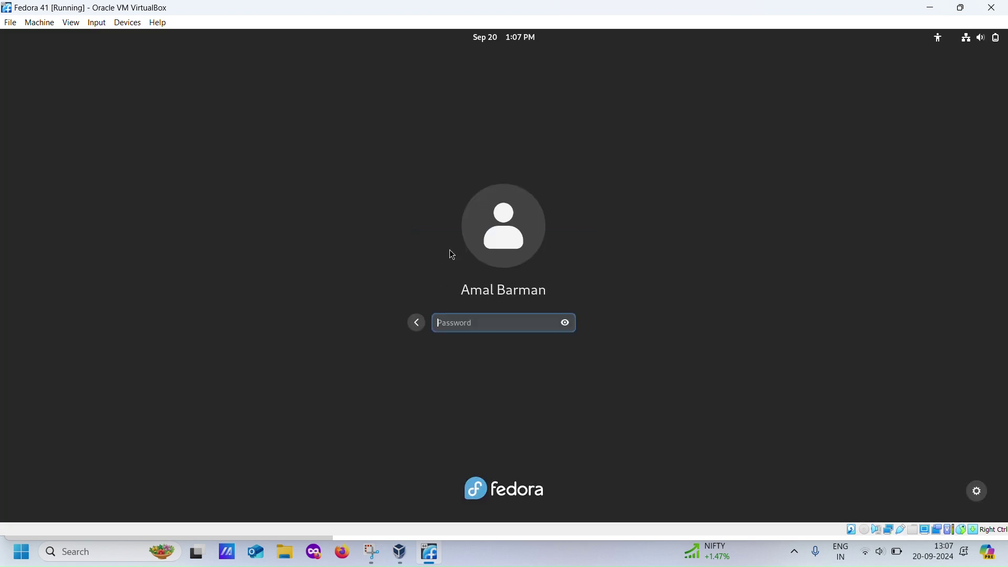
type("•••••••••")
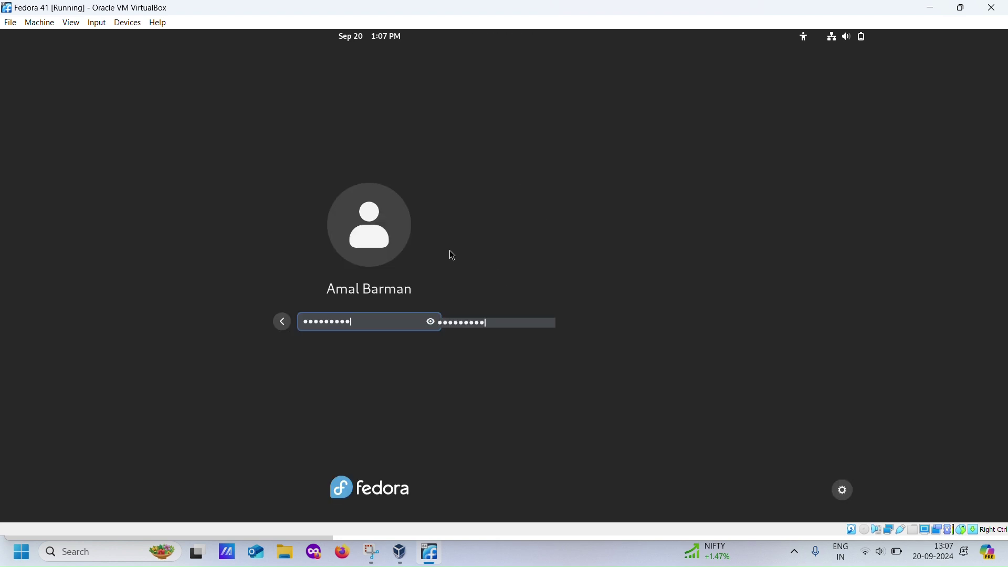
key("Return")
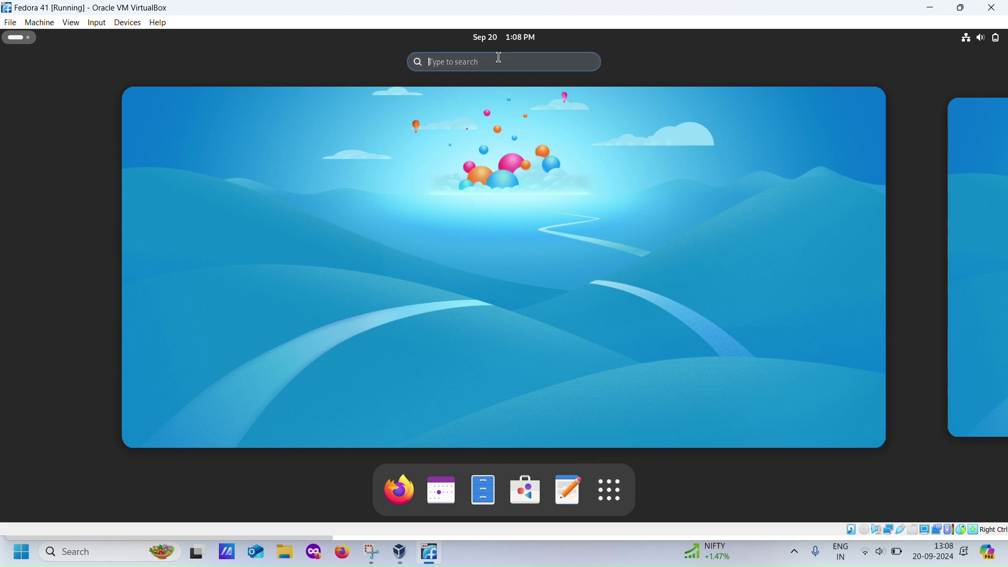
- Search the desktop for "term", open Terminal and enlarge its text by three zoom levels
type("term")
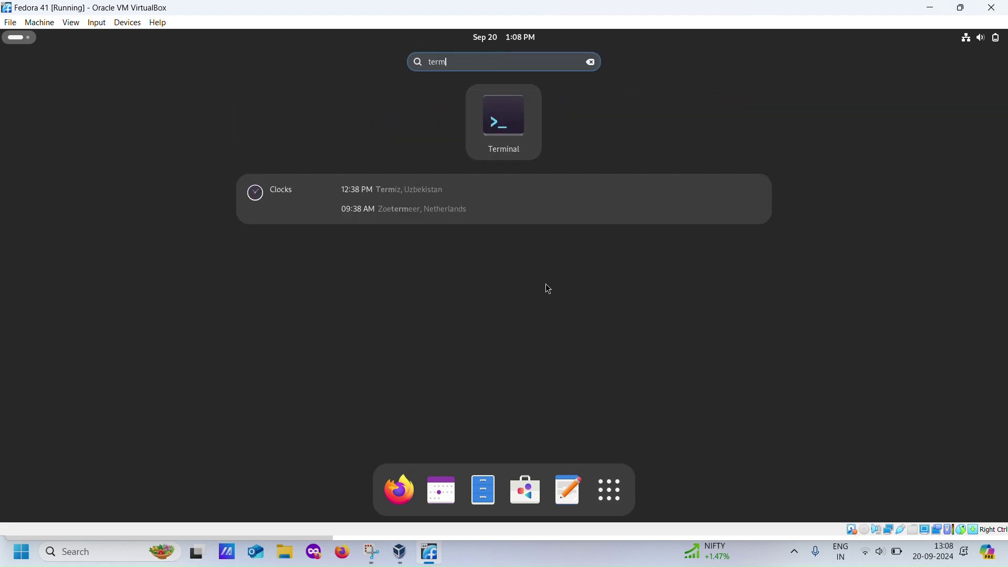
left_click(505, 126)
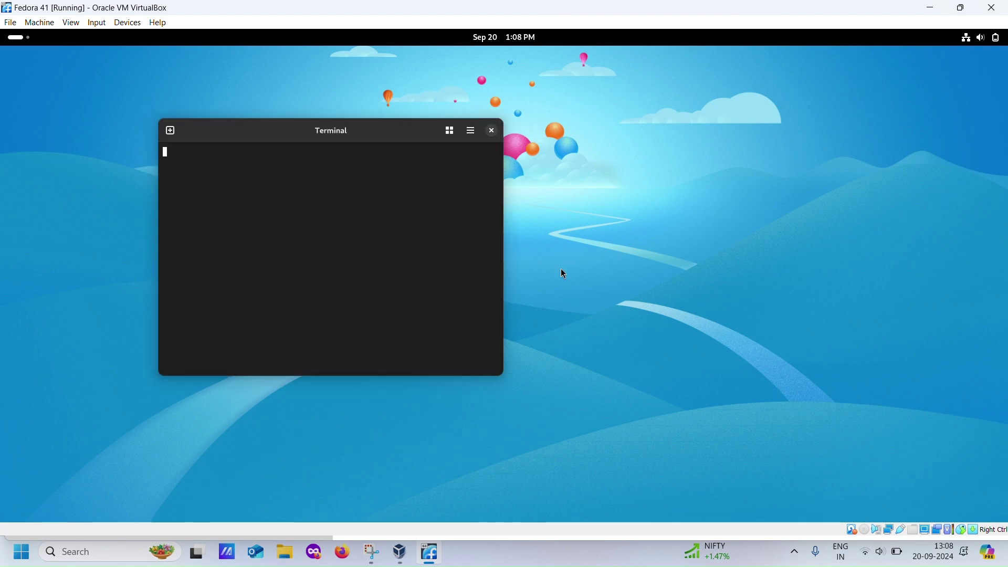
left_click(470, 130)
left_click(512, 198)
left_click(513, 199)
left_click(512, 199)
left_click(228, 197)
- Recall "sudo dnf update -y" from the command history, run it and submit the account password
key("Up")
key("Up")
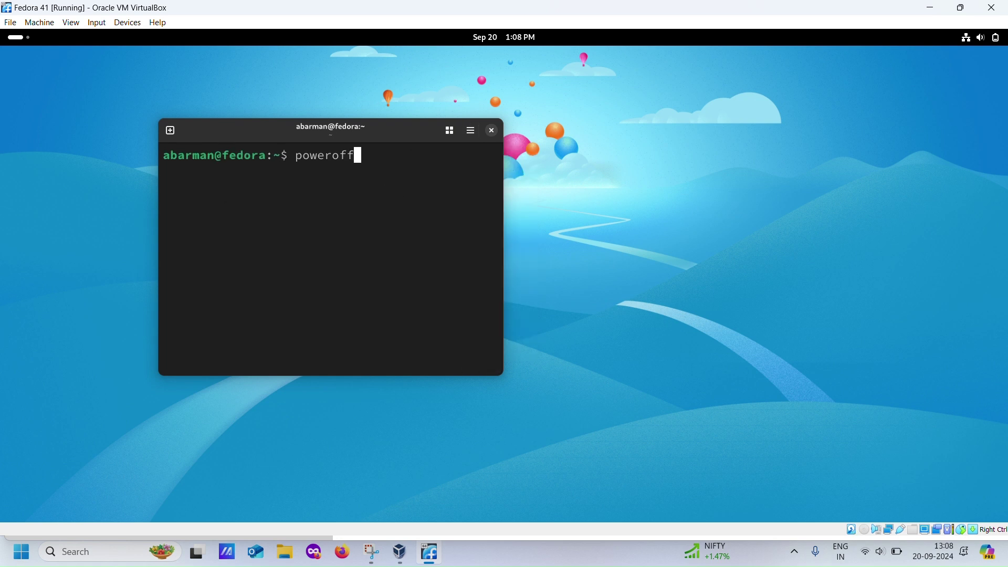
key("Return")
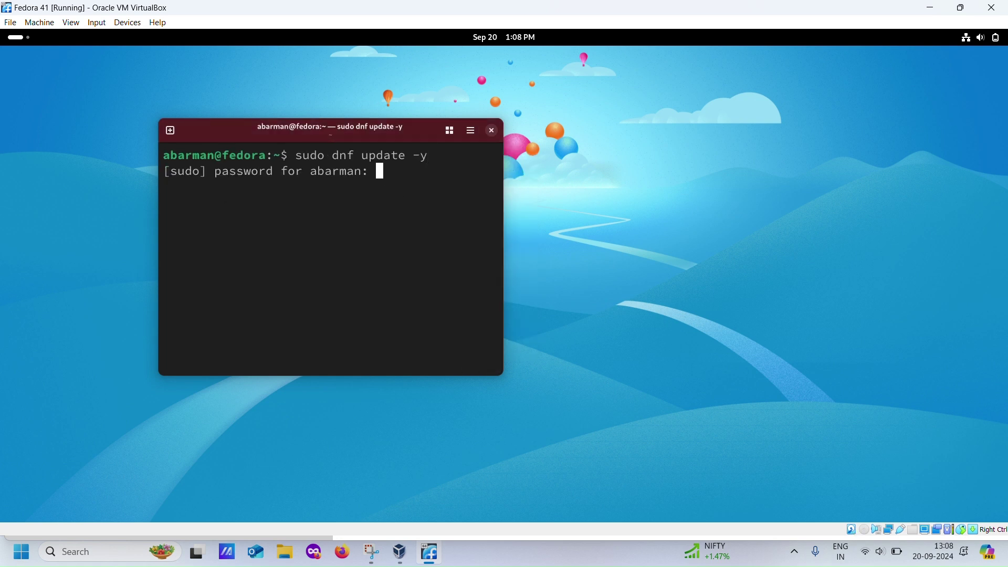
key("Return")
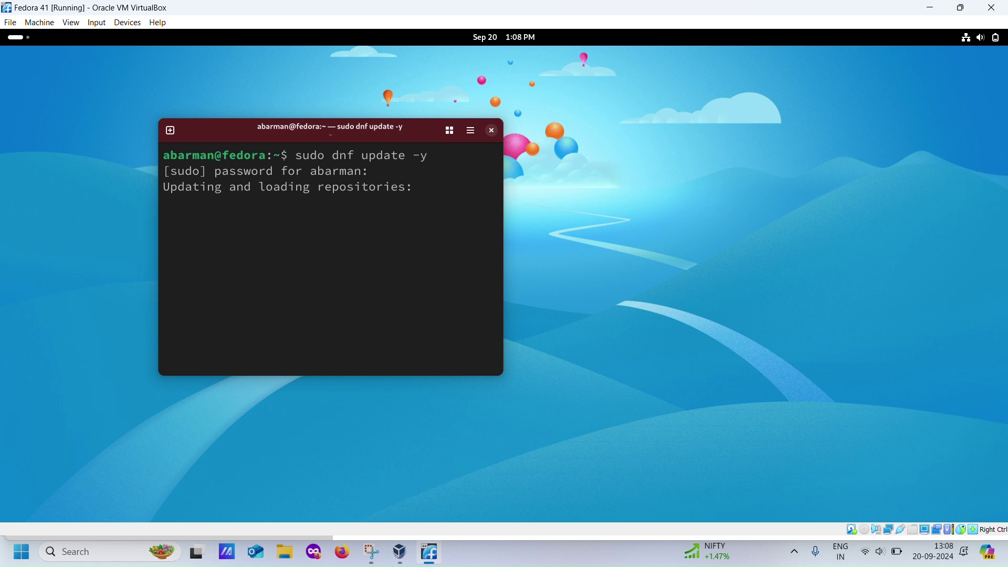
- Submit "Bye." at the terminal prompt and start entering another command with "po"
type("Bye.")
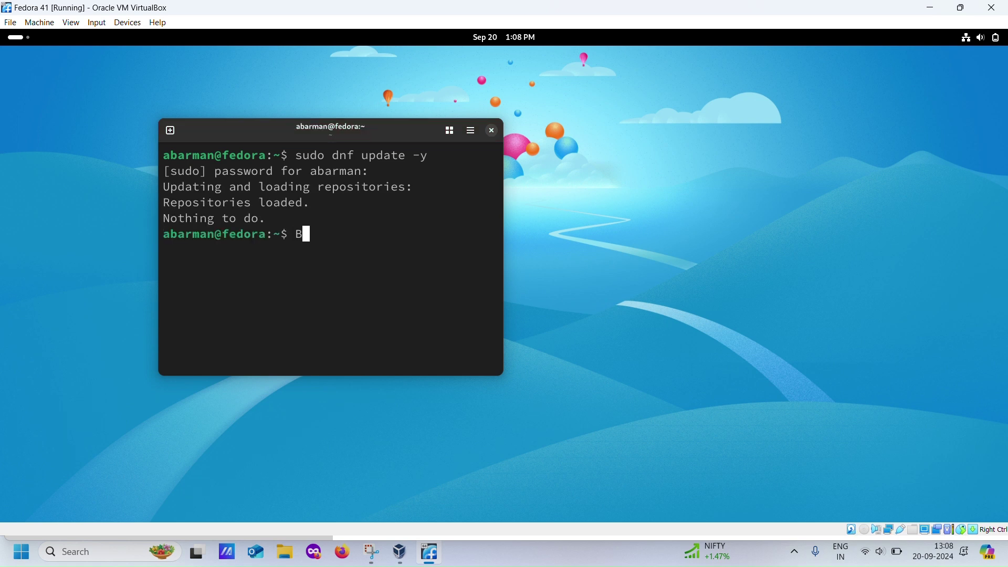
key("Return")
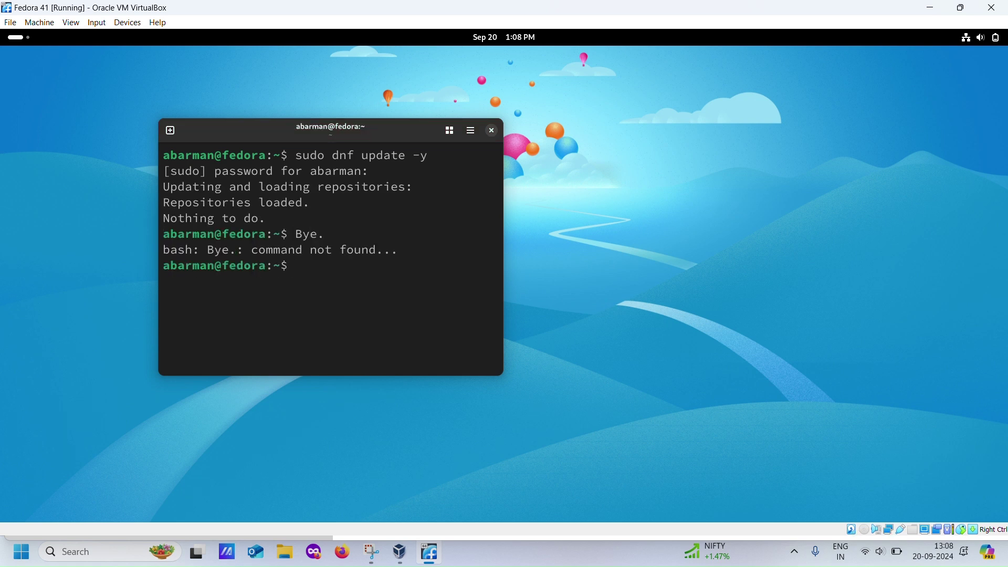
type("po")
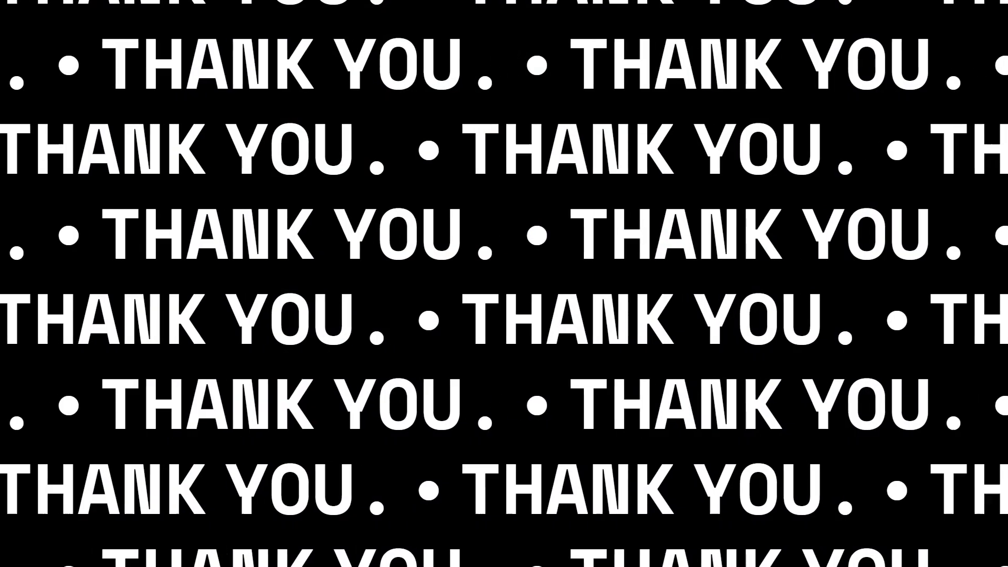